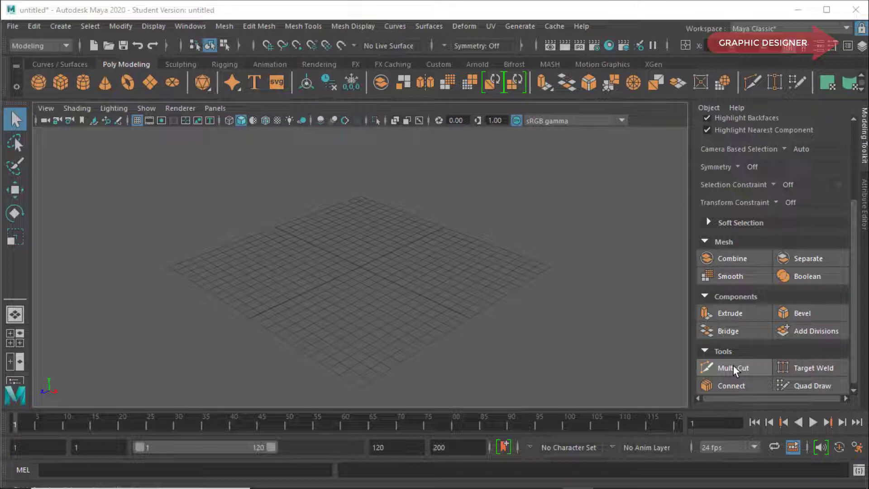
Step: Draw an interactive polygon cube near the grid centre
left_click(733, 366)
left_click(62, 86)
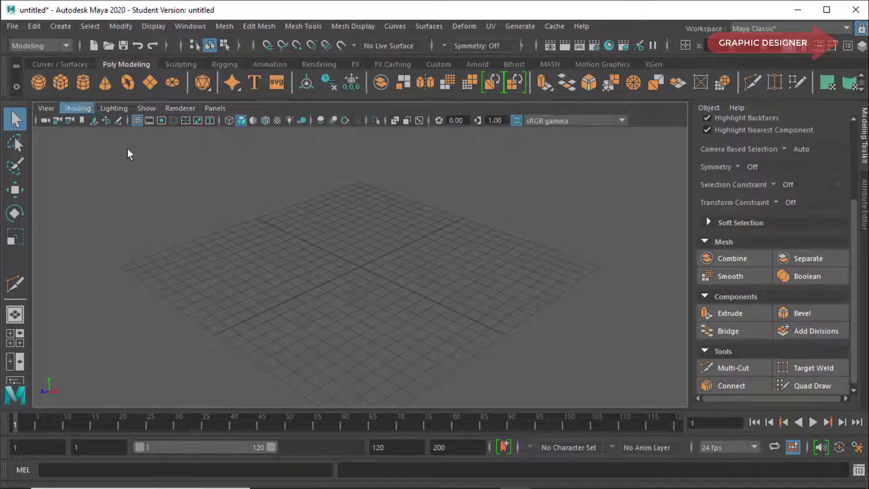
mouse_move(314, 265)
left_mouse_down()
mouse_move(441, 260)
mouse_move(437, 193)
left_mouse_up()
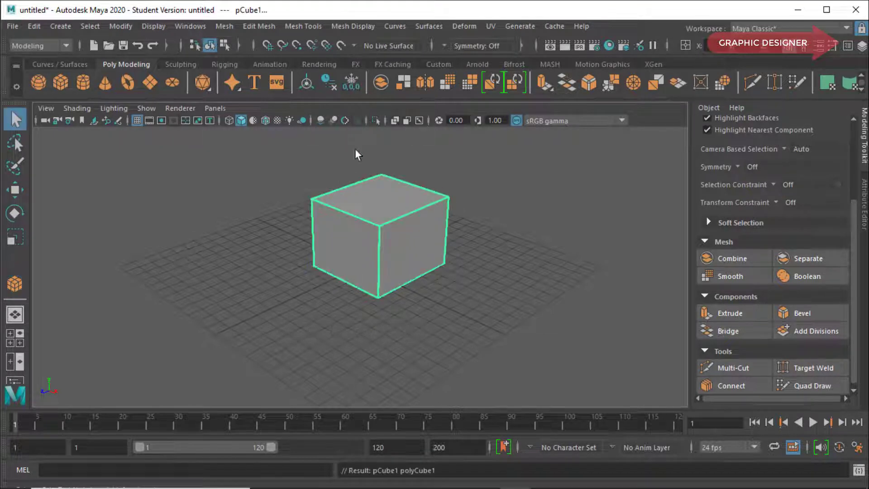
scroll(426, 181, "up", 2)
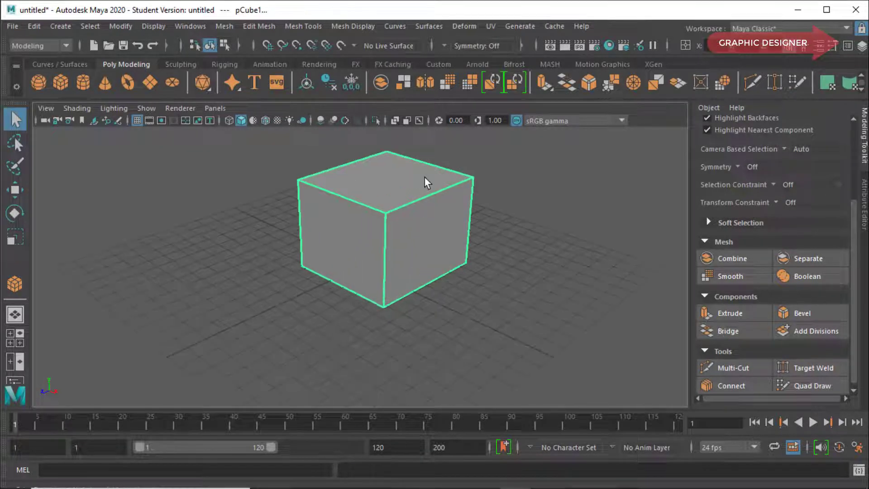
Step: Multi-Cut a diagonal across the right face from the top front corner to the bottom corner
left_click(742, 369)
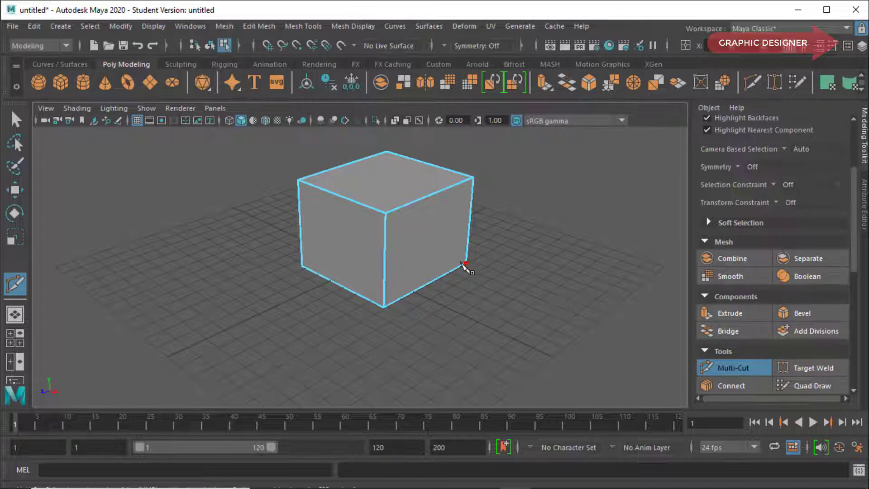
left_click(385, 213)
left_click(385, 213)
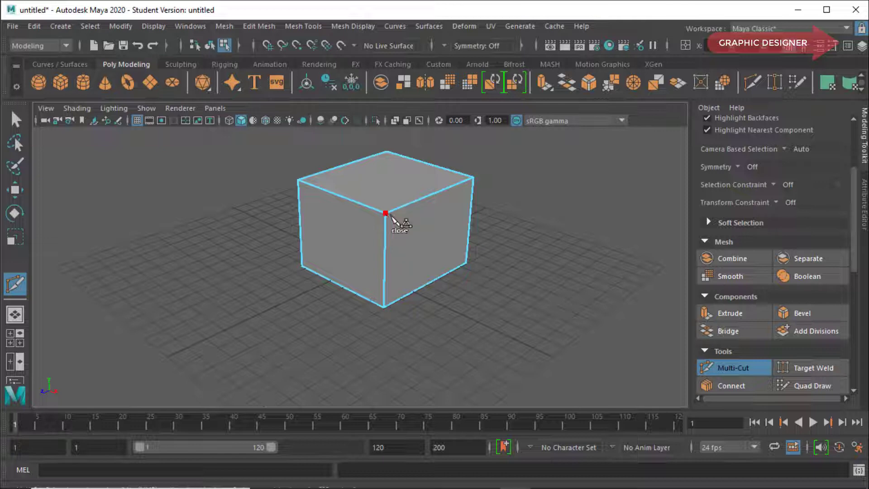
left_click(466, 263)
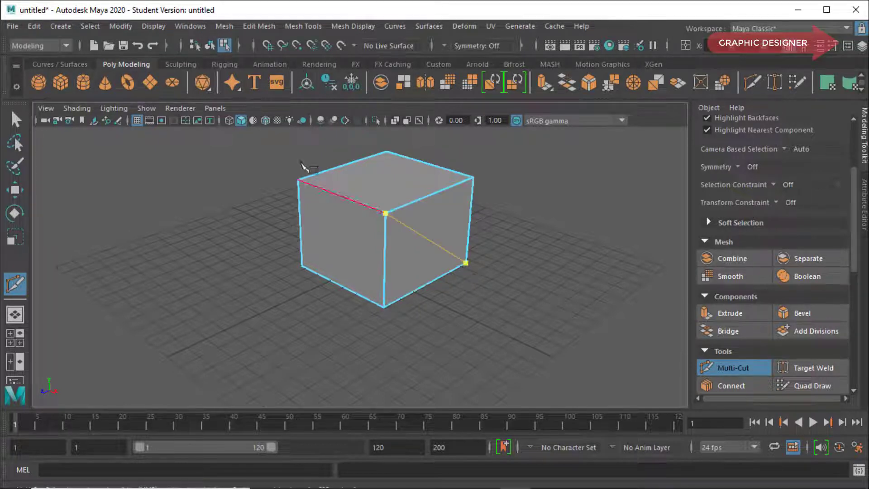
left_click(15, 120)
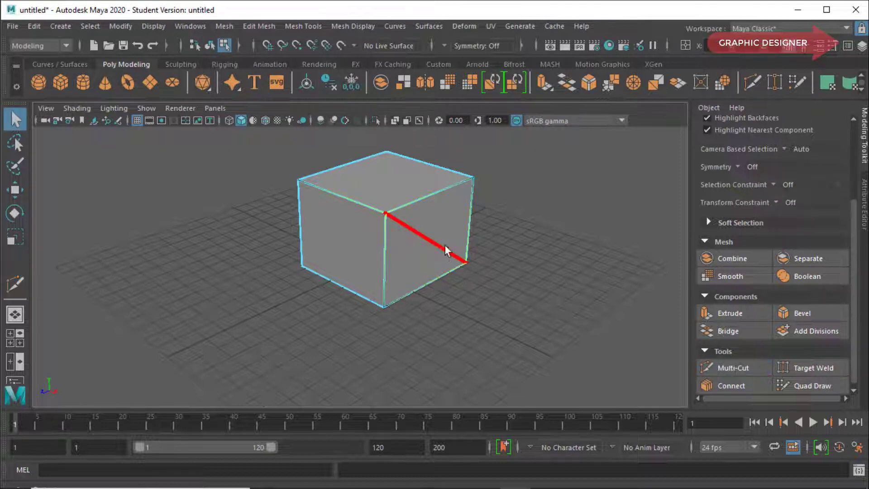
Step: Delete the upper triangle of the right face to leave a hole
left_click(443, 230)
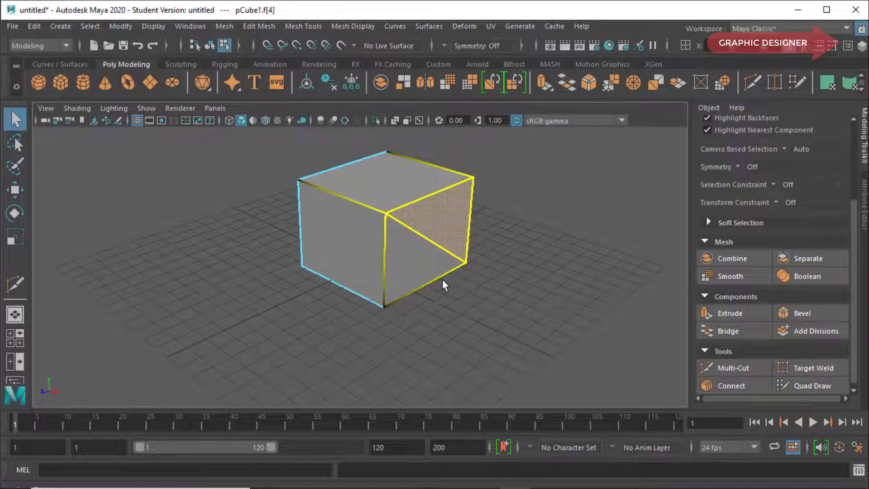
key("Delete")
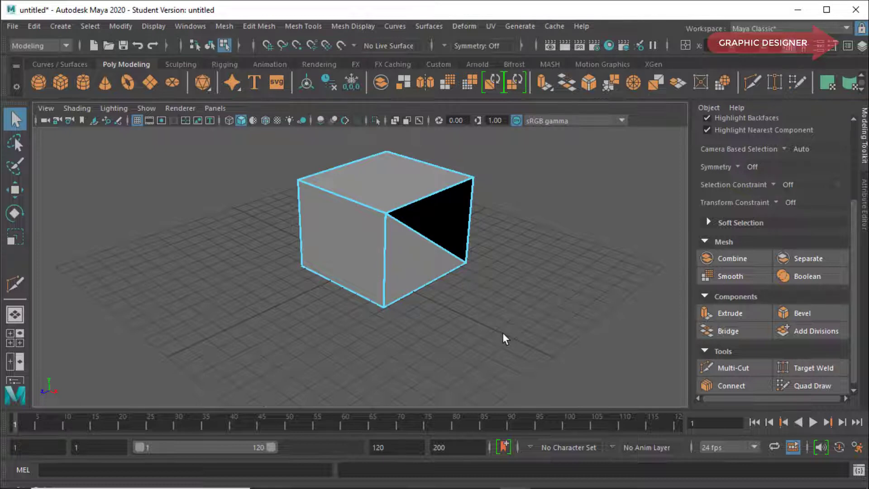
mouse_move(503, 334)
left_mouse_down("alt")
mouse_move(444, 338)
mouse_move(388, 324)
mouse_move(365, 305)
mouse_move(459, 320)
mouse_move(400, 341)
mouse_move(481, 341)
mouse_move(384, 322)
mouse_move(487, 323)
mouse_move(403, 332)
mouse_move(382, 319)
mouse_move(371, 338)
mouse_move(491, 338)
mouse_move(465, 338)
left_mouse_up("alt")
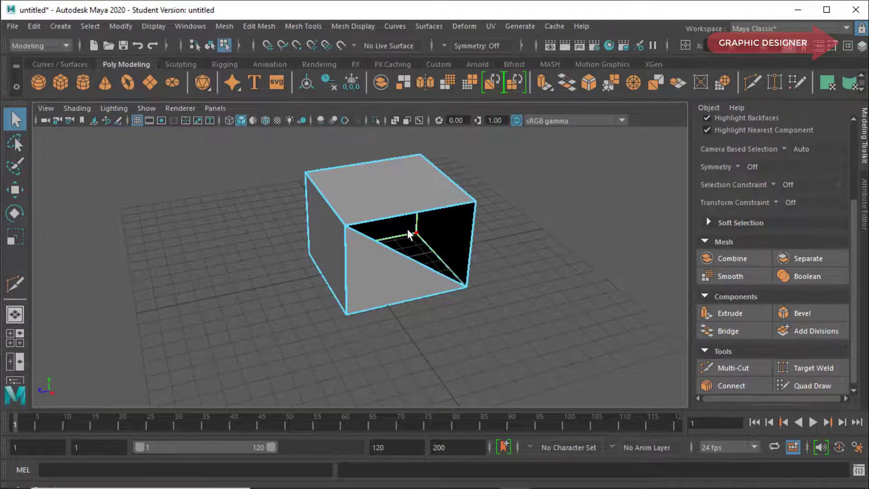
Step: Delete the top face, then undo back through the triangle deletion and the diagonal cut
left_click(390, 199)
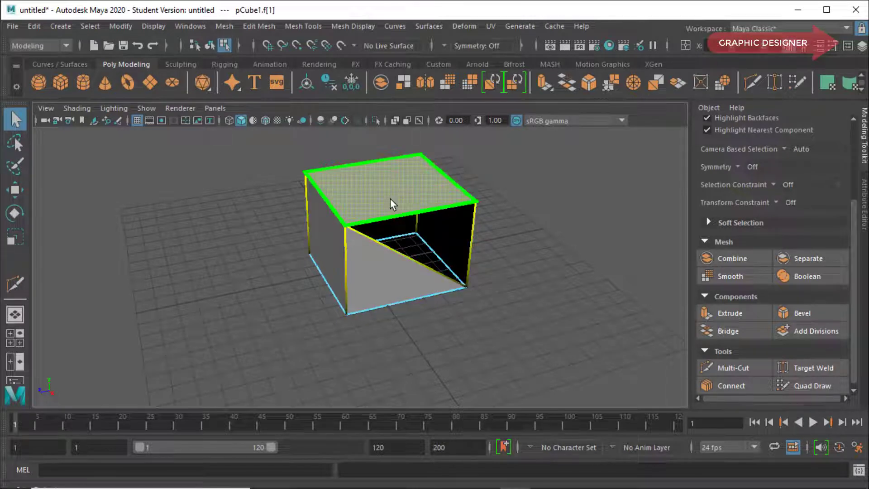
key("Delete")
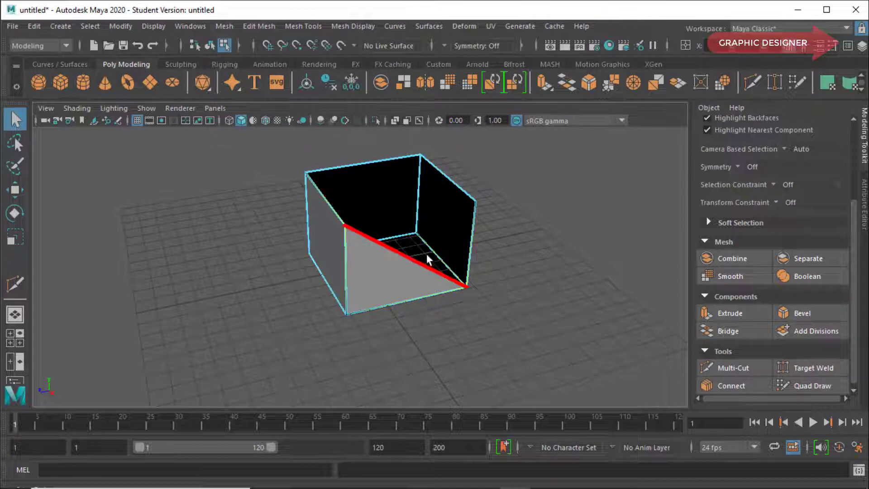
left_click(138, 46)
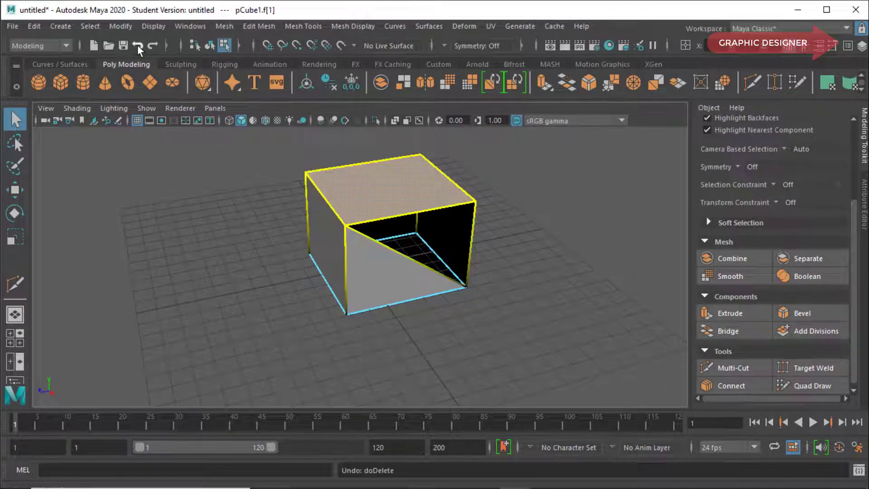
left_click(137, 45)
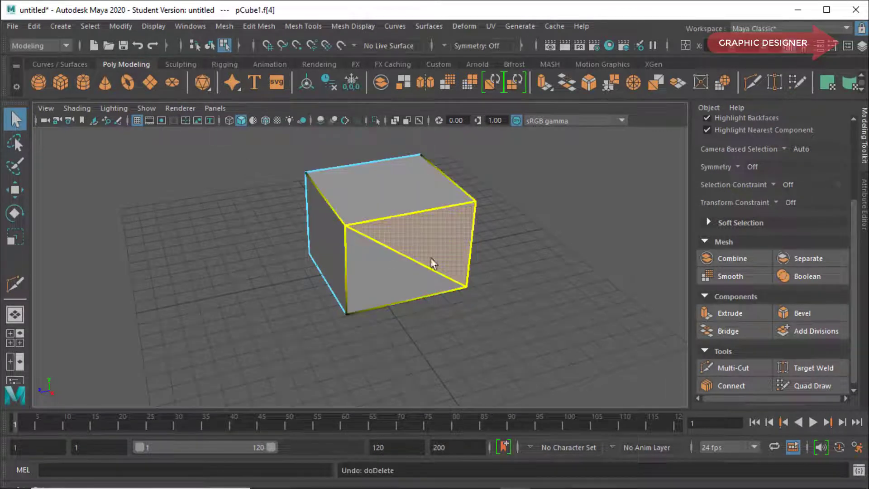
left_click(138, 43)
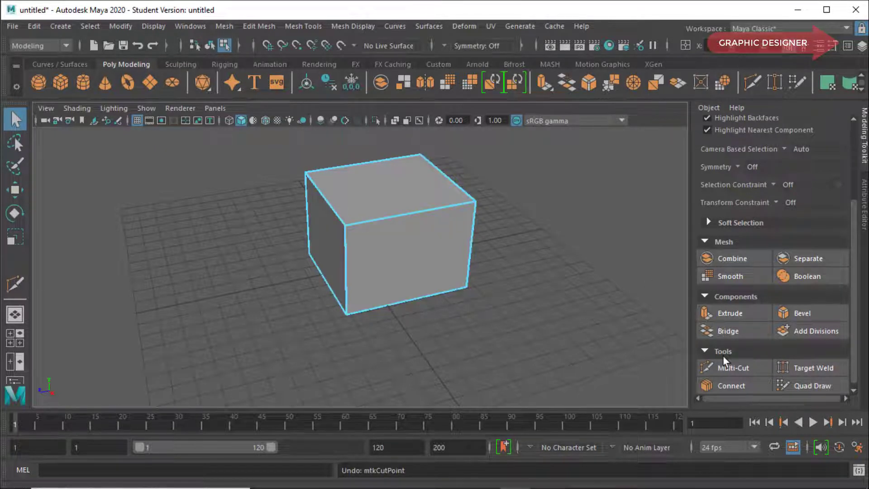
Step: Start a Multi-Cut at the top right corner with the first zigzag points on the top face
left_click(732, 368)
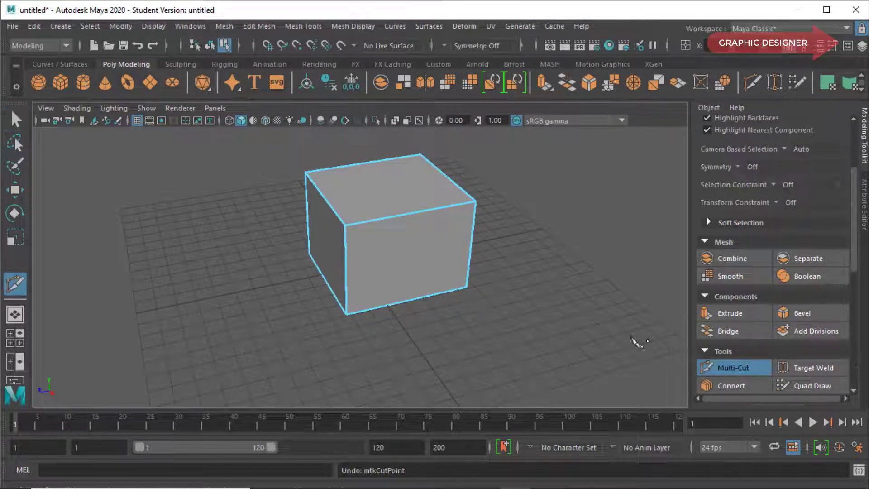
left_click(345, 226)
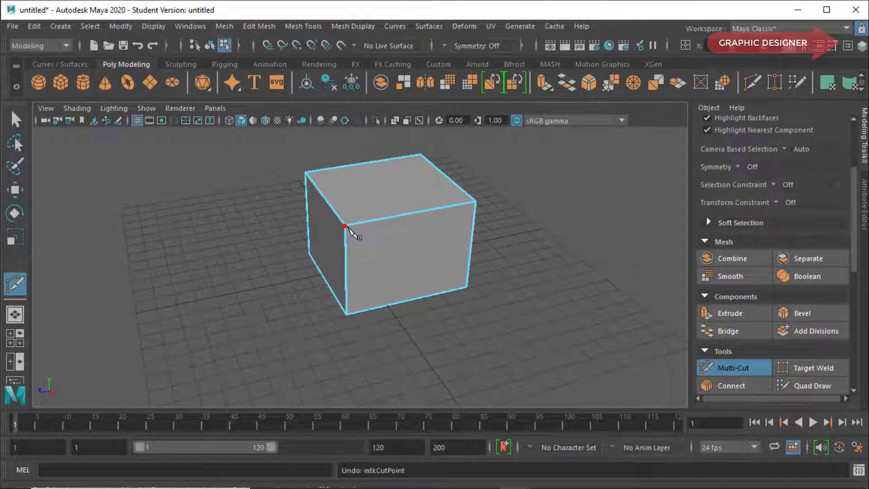
left_click(476, 202)
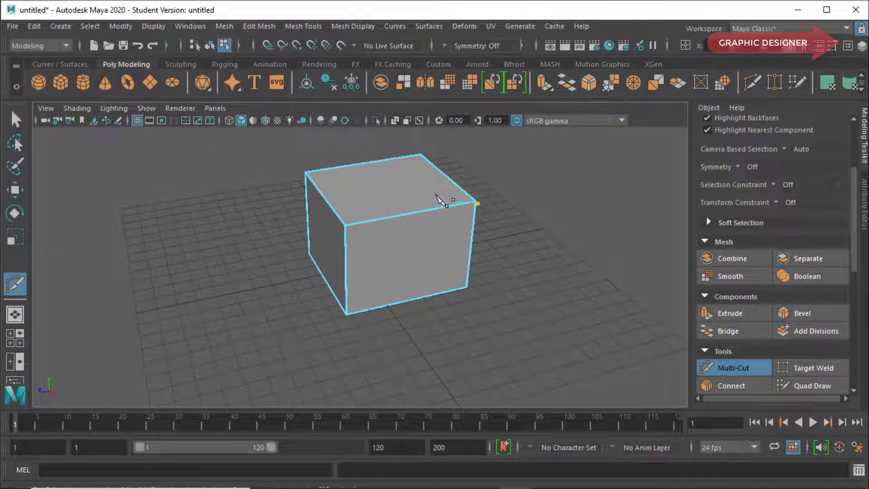
left_click(476, 202)
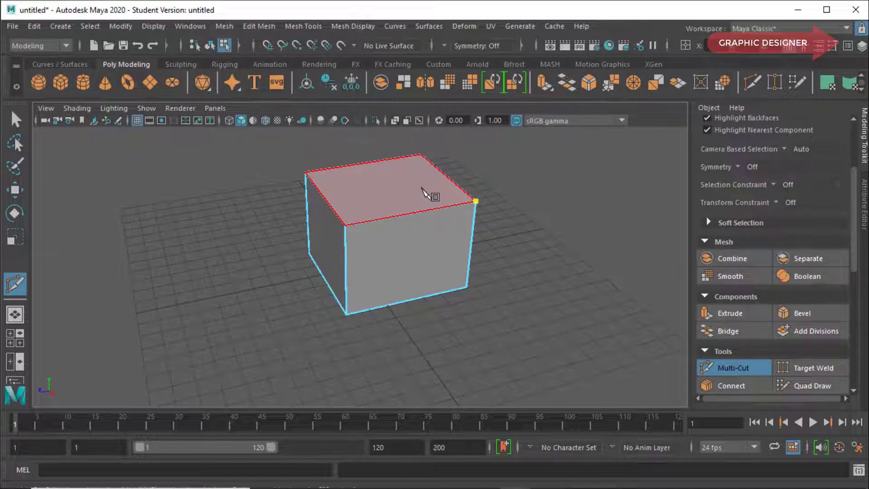
left_click(428, 189)
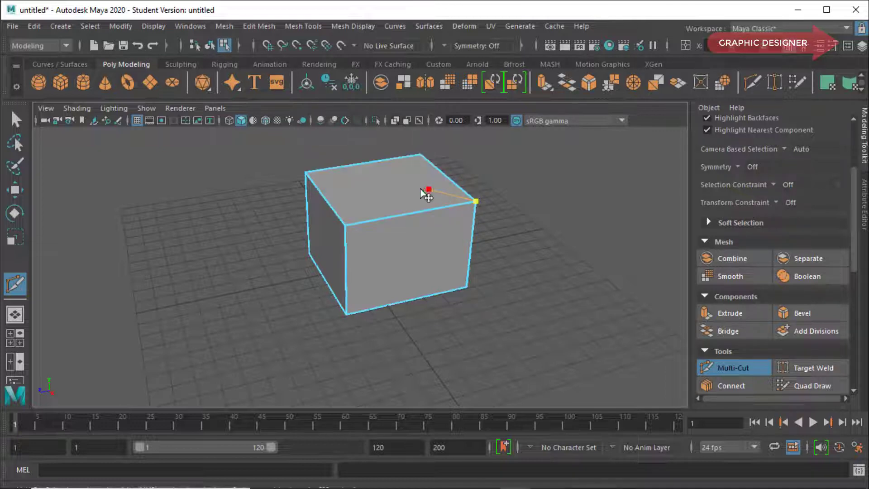
left_click(391, 197)
Step: Finish the zigzag at the top left corner and delete the separated top section
left_click(371, 183)
left_click(350, 191)
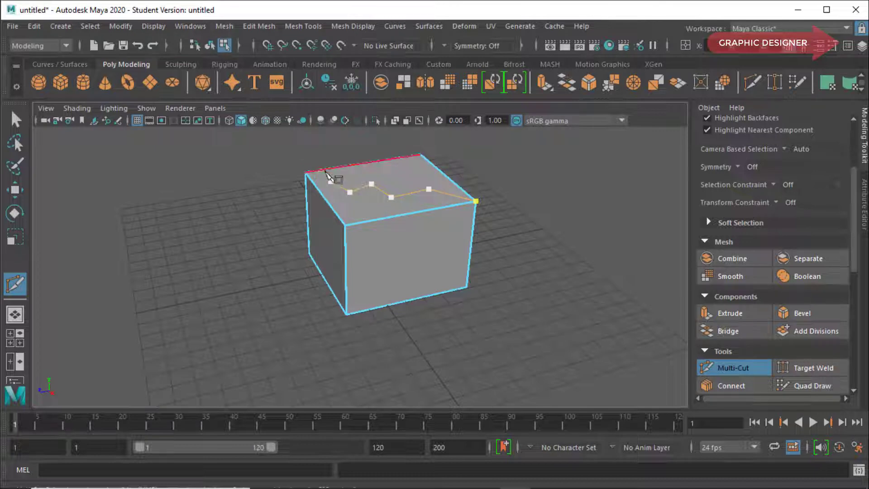
left_click(330, 182)
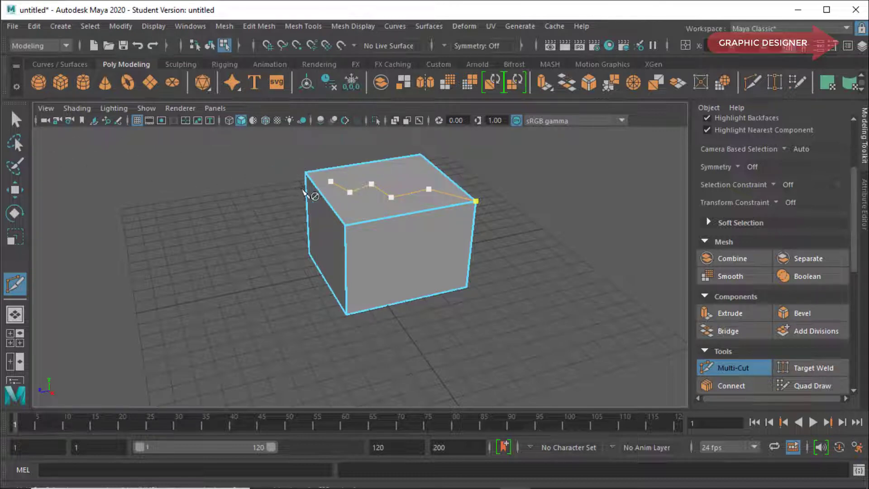
left_click(305, 173)
left_click(16, 120)
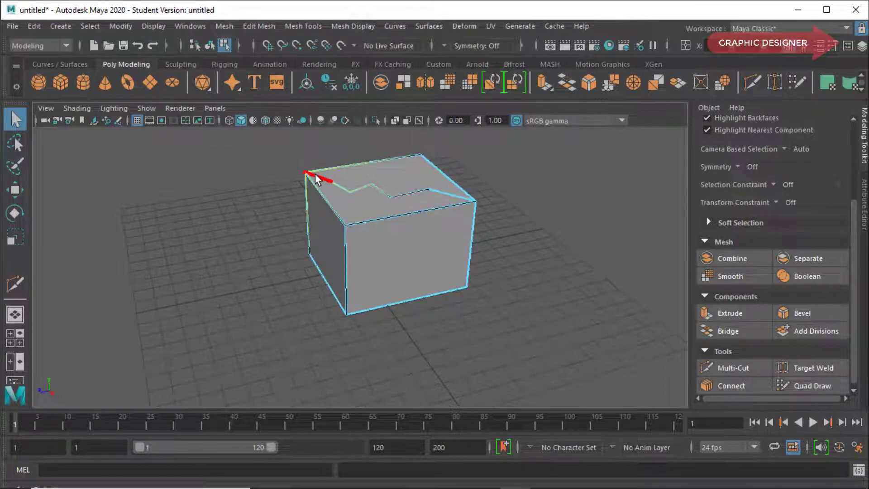
left_click(407, 177)
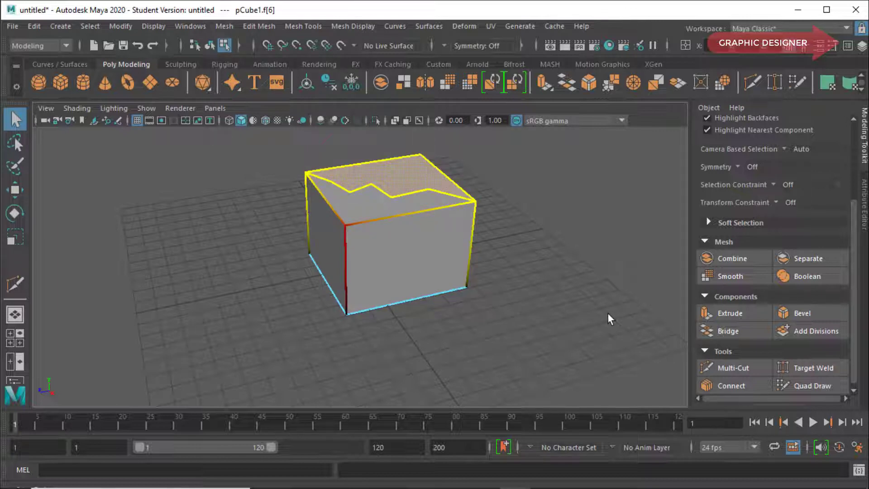
key("Delete")
Step: Cut a Z-shaped path from the front face's top corner to its bottom-right corner and delete that face
mouse_move(485, 263)
left_mouse_down("alt")
mouse_move(490, 316)
mouse_move(448, 295)
mouse_move(343, 286)
mouse_move(428, 287)
mouse_move(508, 256)
mouse_move(491, 281)
mouse_move(375, 266)
mouse_move(460, 271)
mouse_move(514, 263)
mouse_move(497, 262)
mouse_move(496, 240)
left_mouse_up("alt")
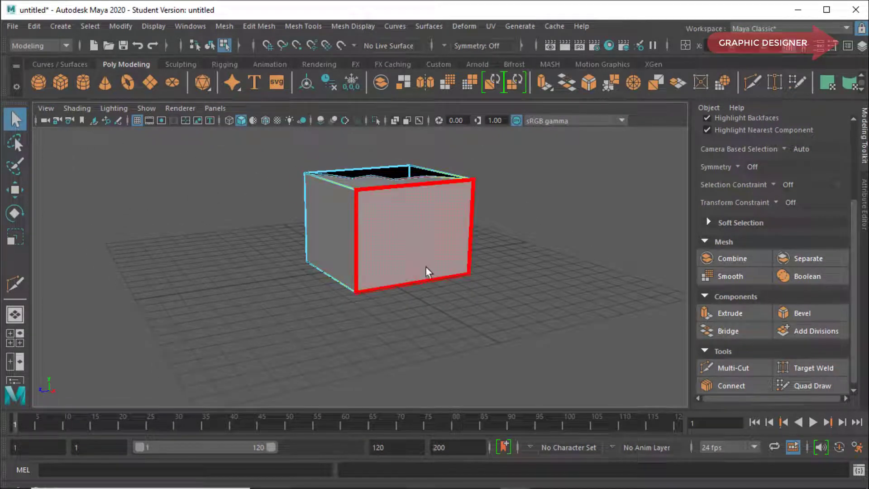
left_click(734, 367)
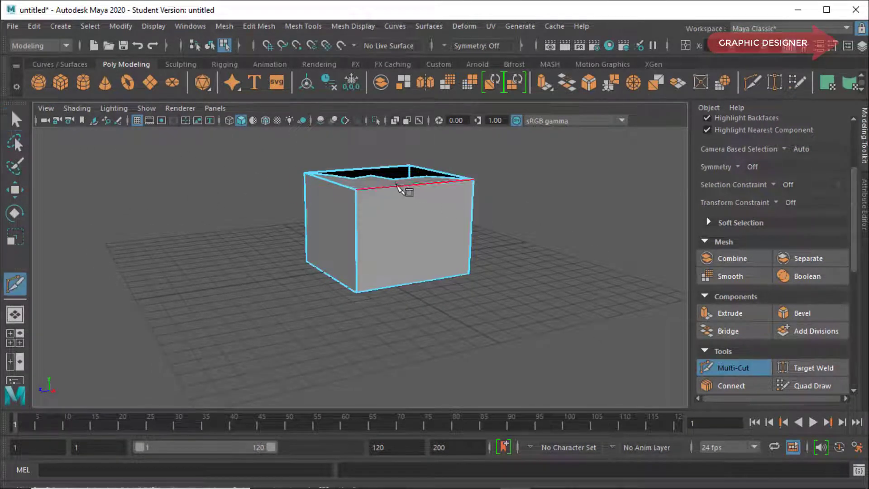
left_click(356, 190)
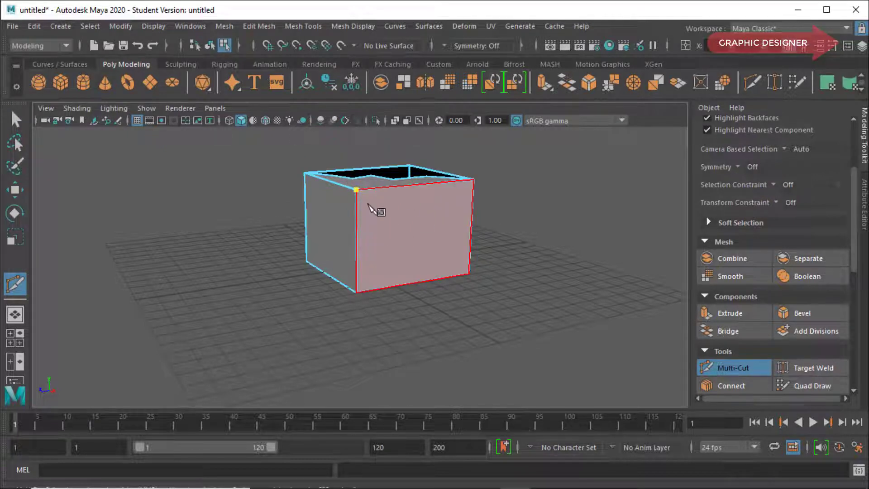
left_click(399, 208)
left_click(378, 254)
left_click(442, 248)
left_click(469, 274)
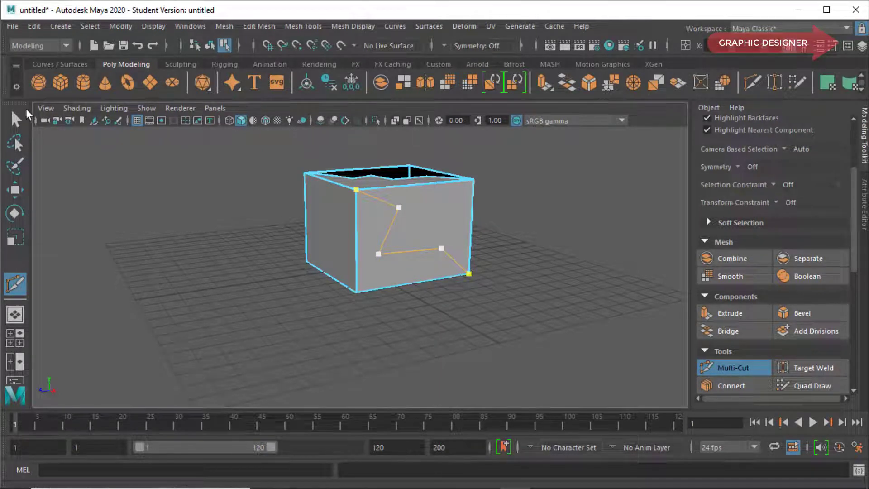
left_click(16, 120)
left_click(366, 225)
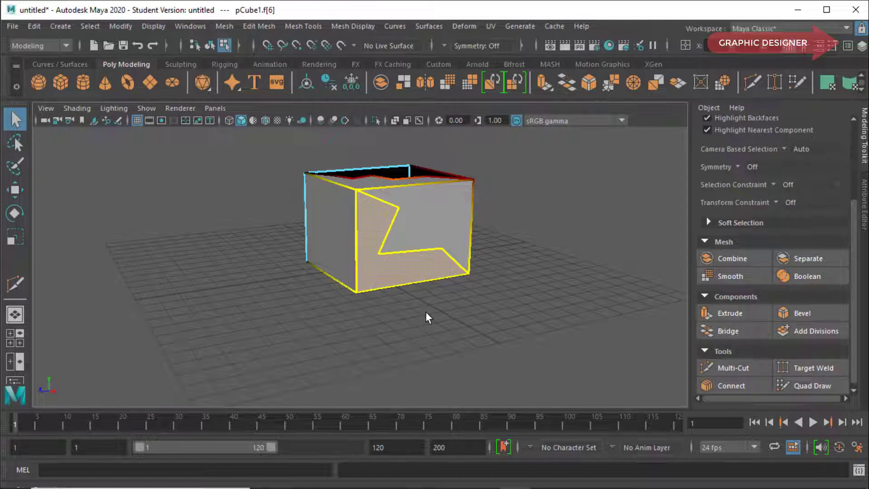
key("Delete")
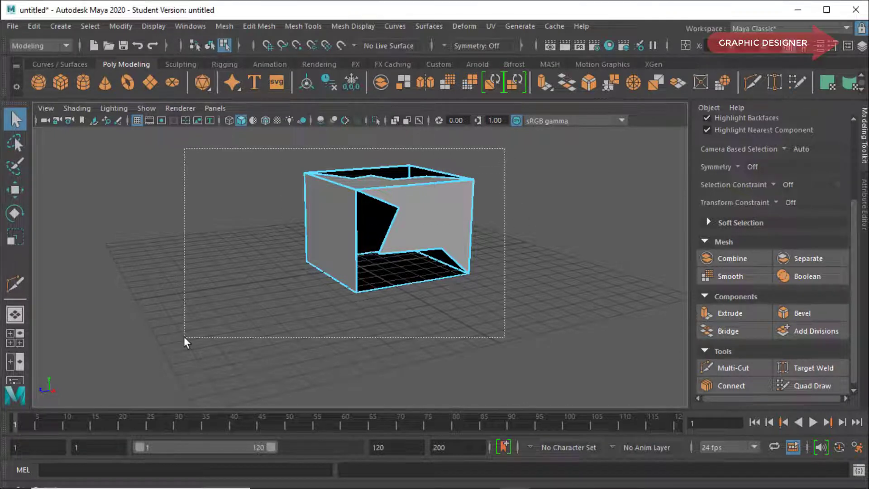
Step: Select the whole cut-open cube in object mode and delete it
left_click_drag(505, 153, 191, 322)
key("F8")
key("Delete")
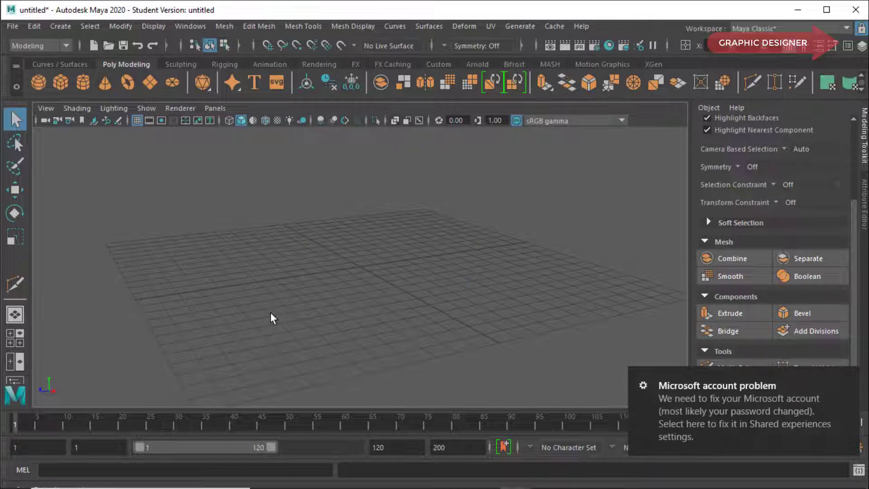
mouse_move(310, 304)
left_mouse_down("alt")
mouse_move(310, 312)
mouse_move(324, 307)
left_mouse_up("alt")
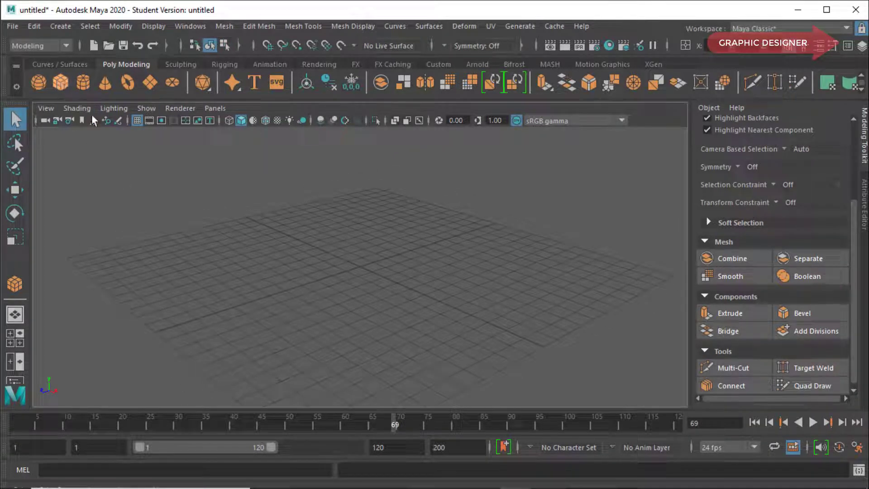
Step: Draw a new interactive polygon cube on the grid with a raised height
left_click(66, 86)
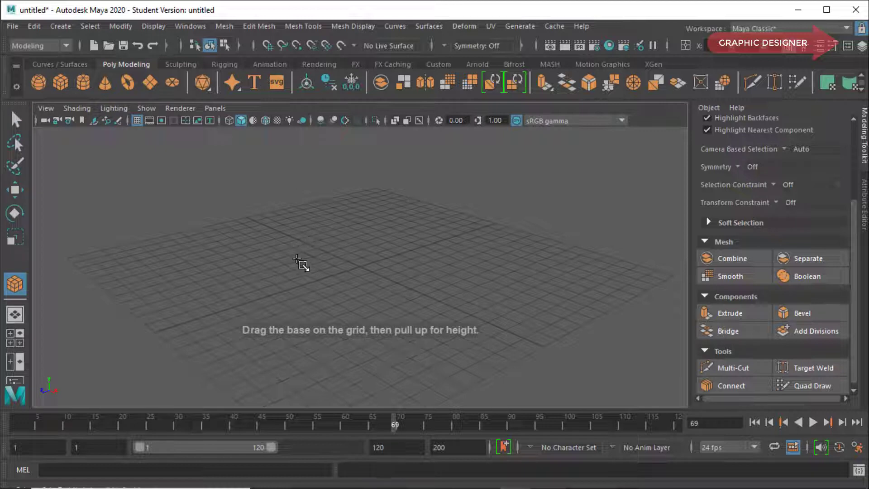
left_click_drag(297, 260, 468, 272)
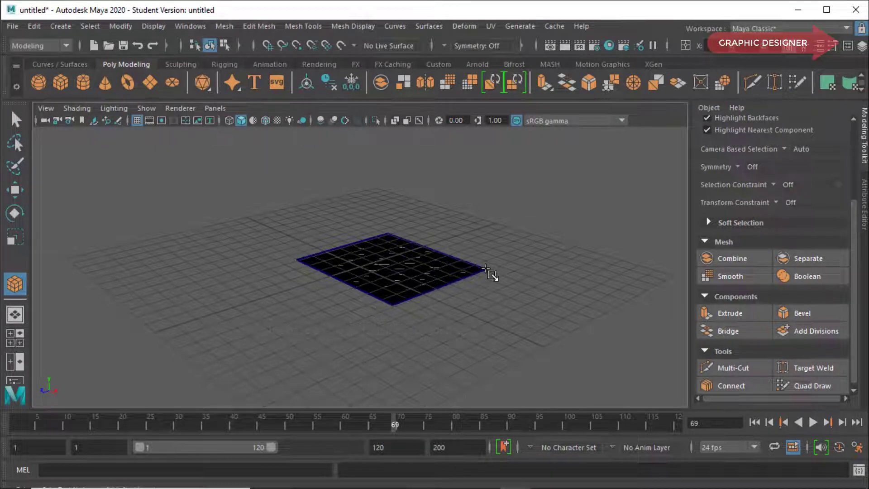
mouse_move(468, 272)
left_mouse_down()
mouse_move(498, 265)
mouse_move(502, 151)
left_mouse_up()
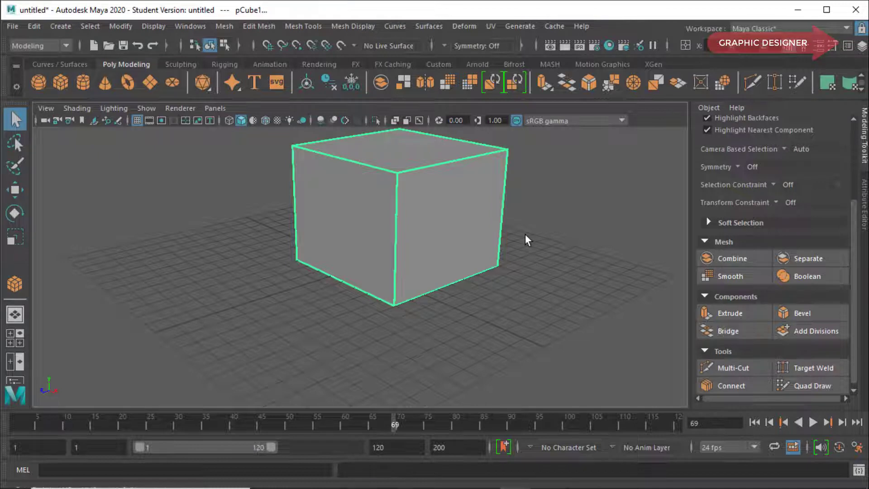
left_click_drag(525, 235, 528, 301, "alt")
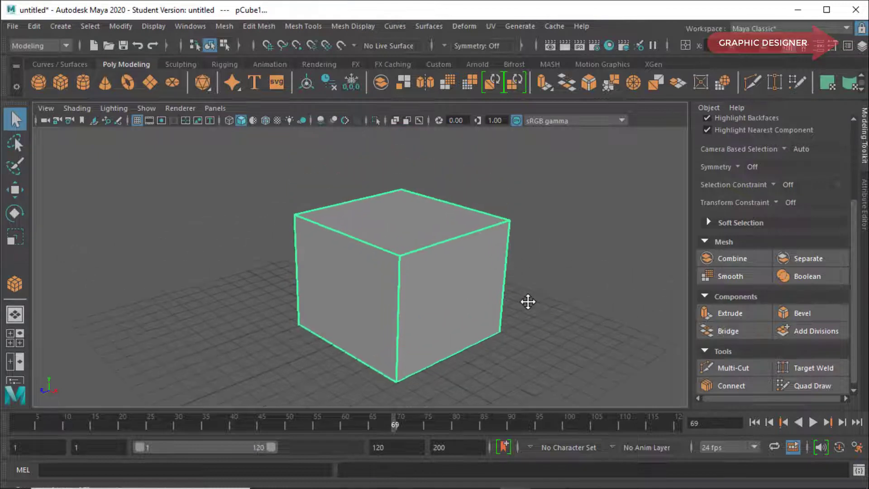
Step: Insert vertical edge loops across the top and front plus two horizontal loops around the cube
left_click(744, 366)
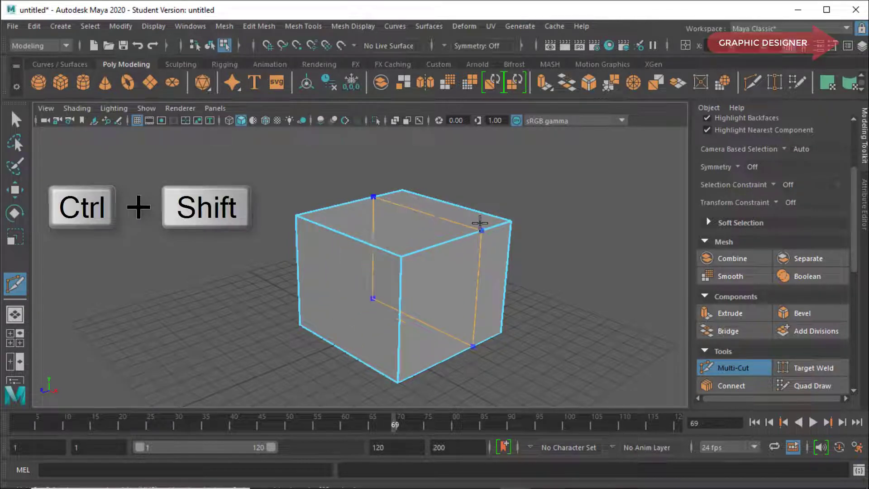
left_click(473, 234, "ctrl+shift")
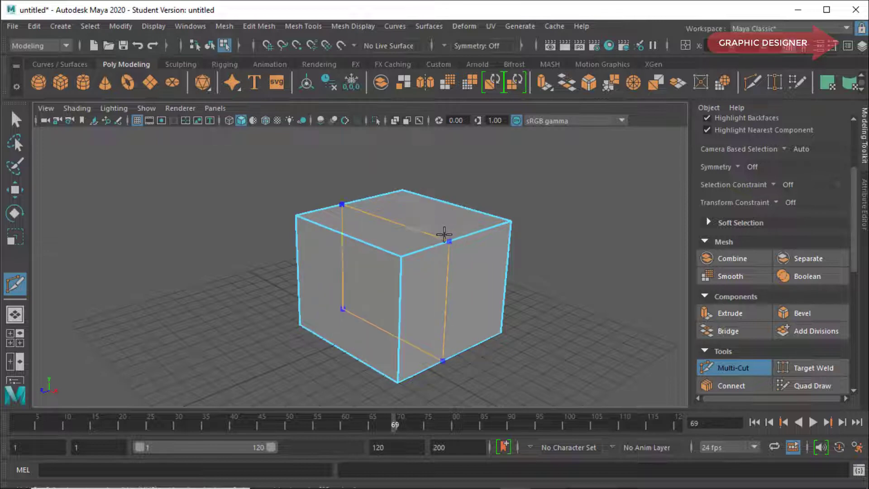
left_click(450, 231, "ctrl")
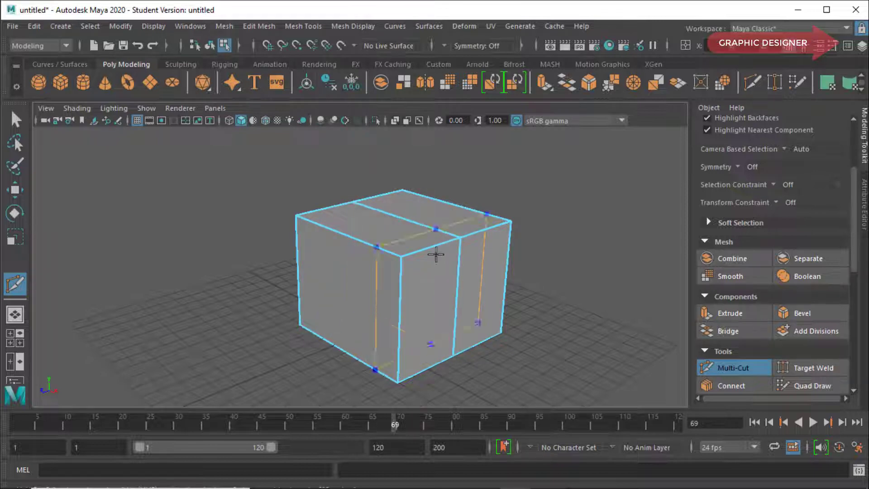
left_click(435, 256, "ctrl")
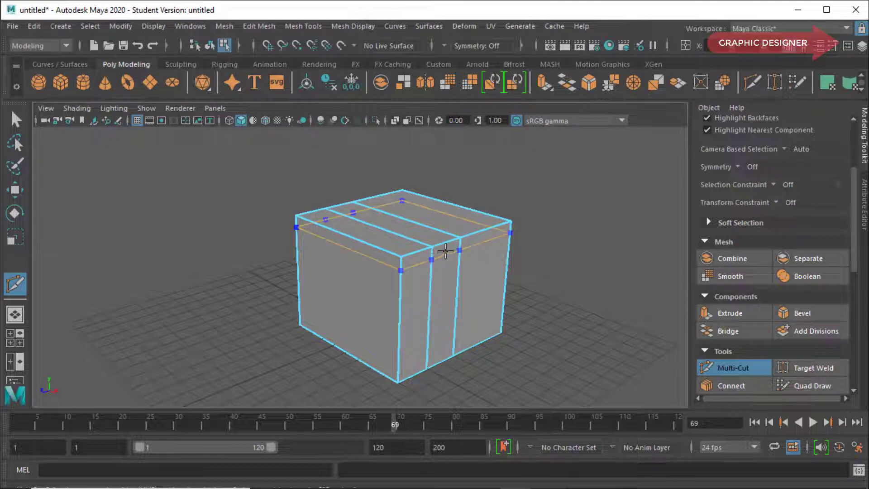
left_click(488, 225, "ctrl")
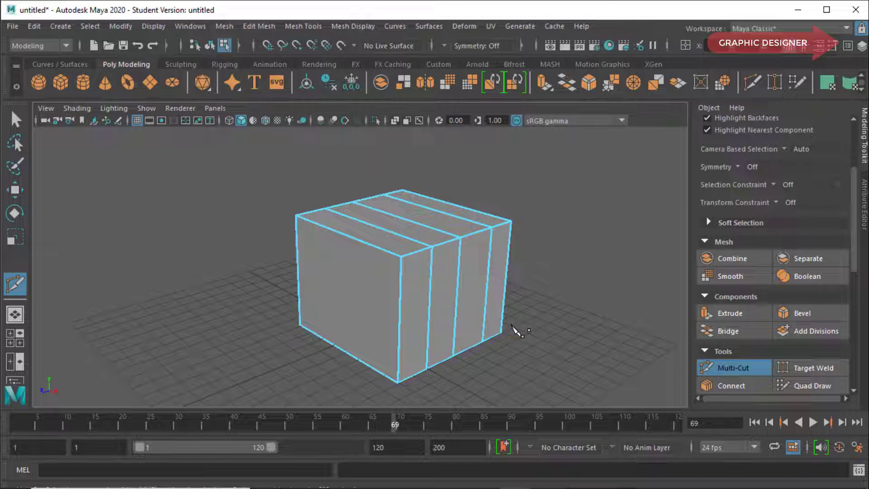
left_click(500, 266, "ctrl")
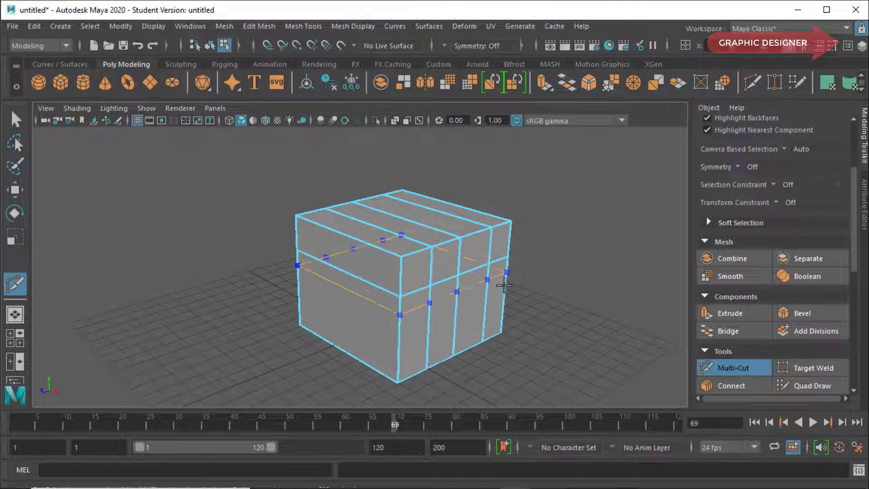
left_click(502, 308, "ctrl")
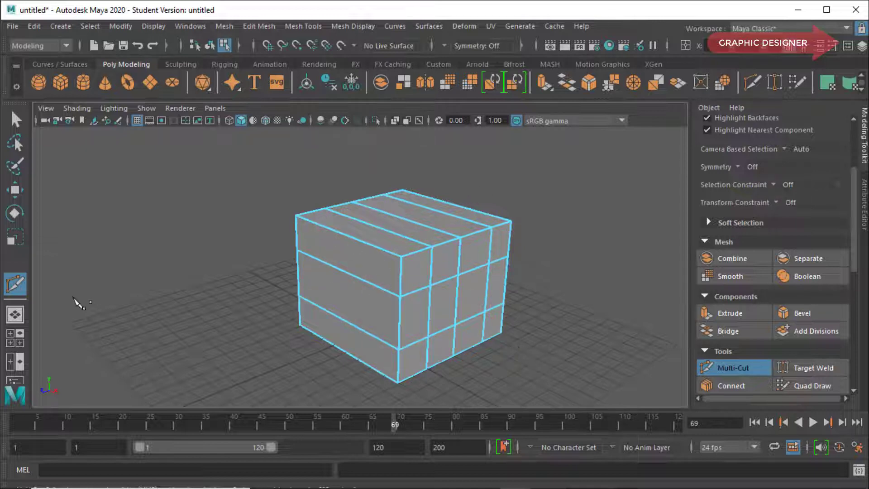
Step: Delete a small front face in Face mode, then undo the deletion
right_click(429, 269)
right_click_drag(428, 269, 417, 177)
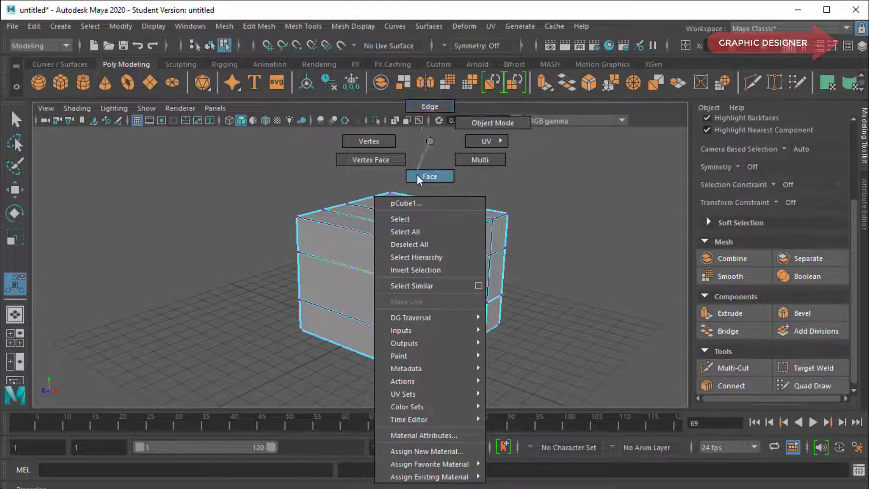
left_click(434, 270)
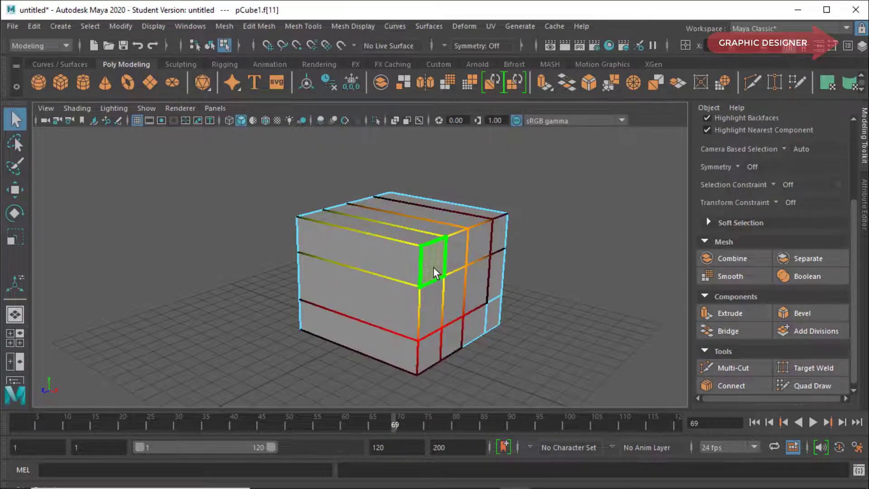
key("Delete")
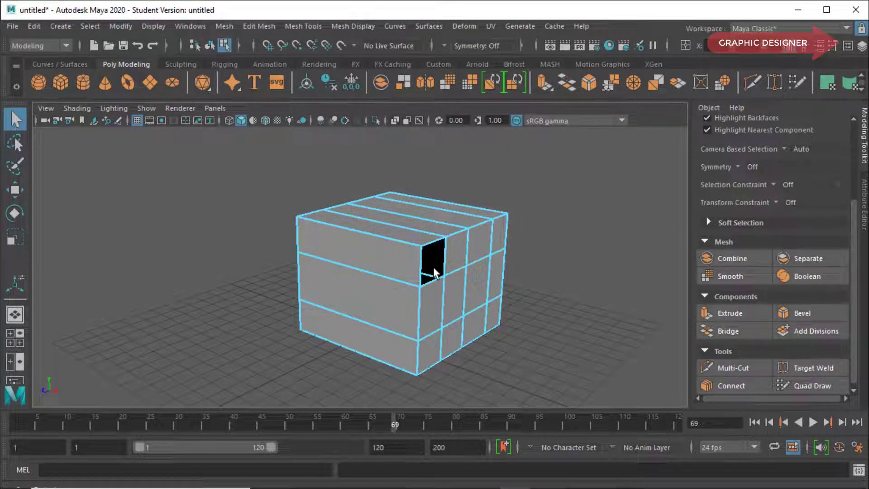
mouse_move(433, 268)
left_mouse_down("alt")
mouse_move(385, 278)
mouse_move(433, 267)
left_mouse_up("alt")
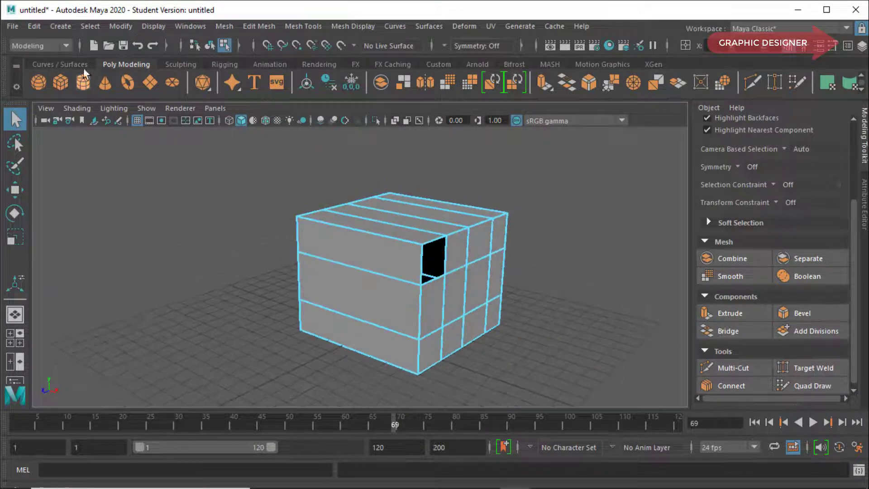
left_click(135, 45)
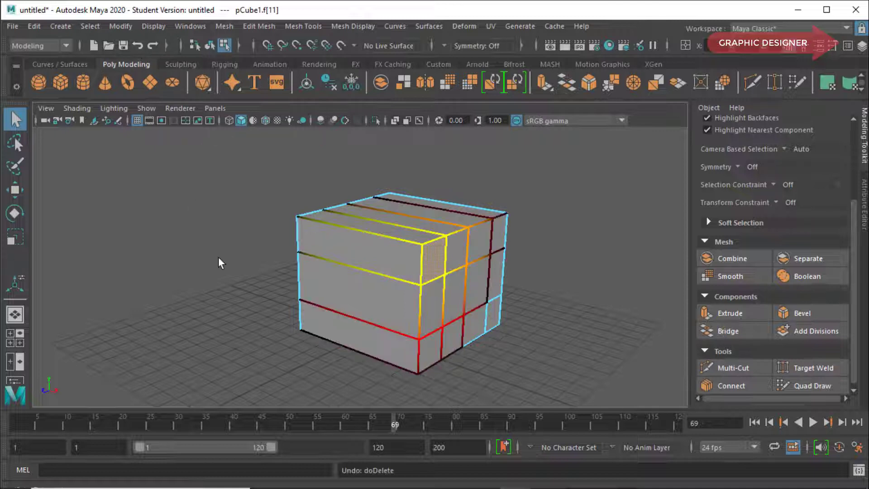
Step: Return to Object Mode with the whole cube selected and bring up the Mesh Tools menu
right_click(352, 264)
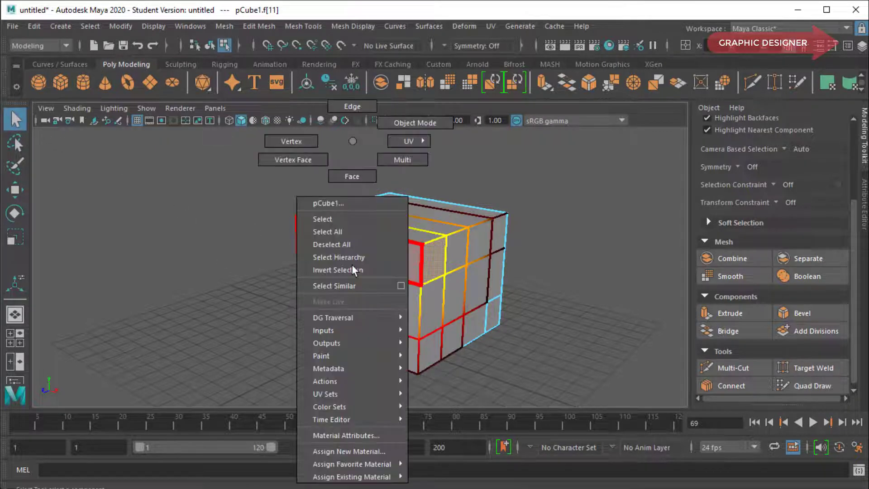
left_click(398, 123)
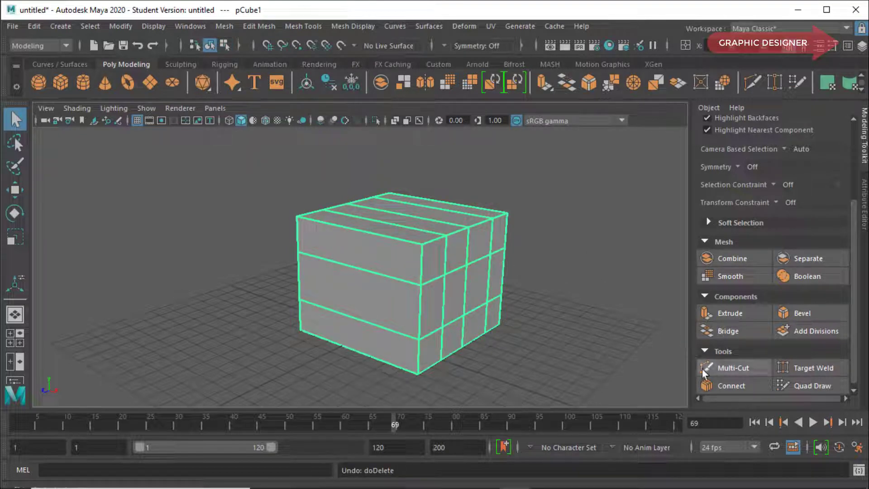
left_click(295, 26)
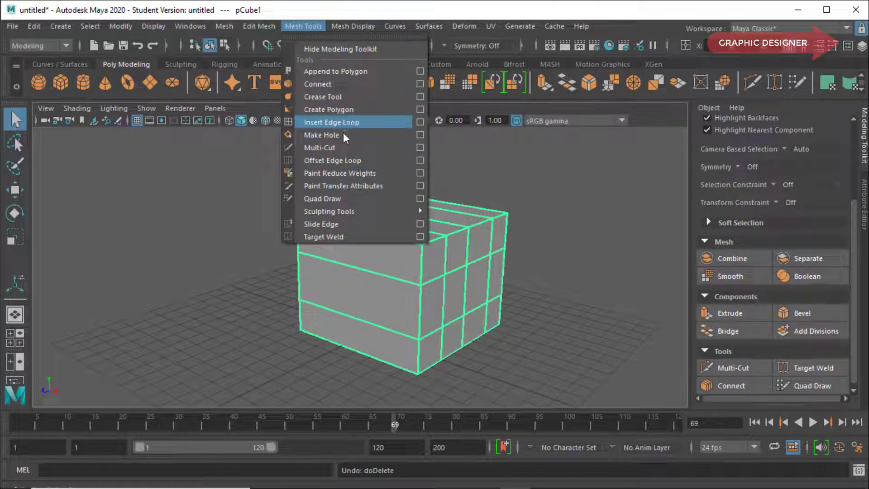
Step: Enable Delete Faces for slicing in the Multi-Cut tool settings
left_click(420, 147)
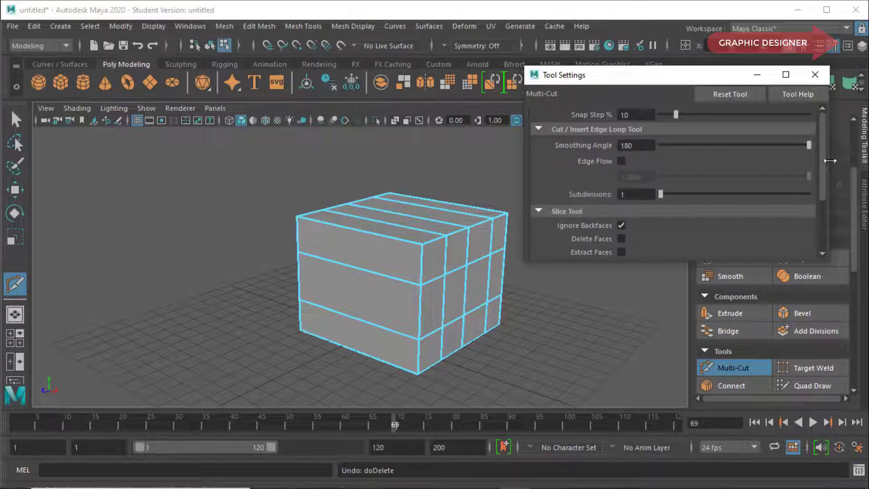
left_click_drag(824, 153, 826, 195)
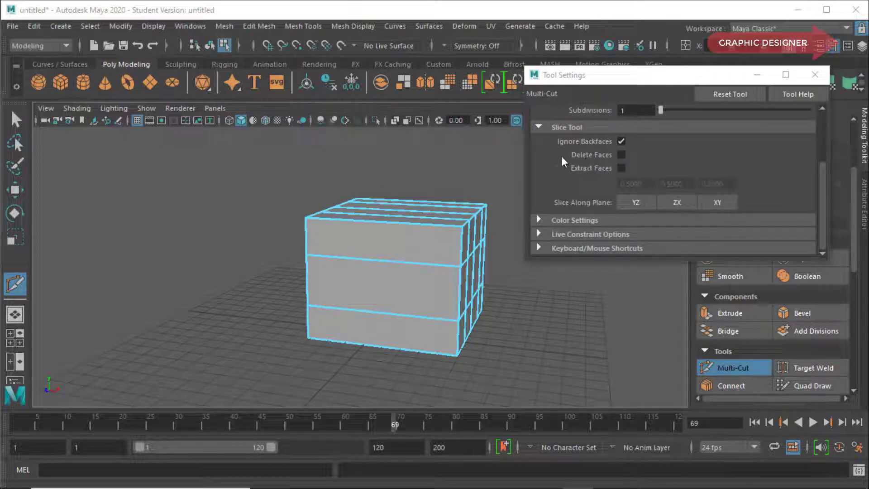
left_click(620, 156)
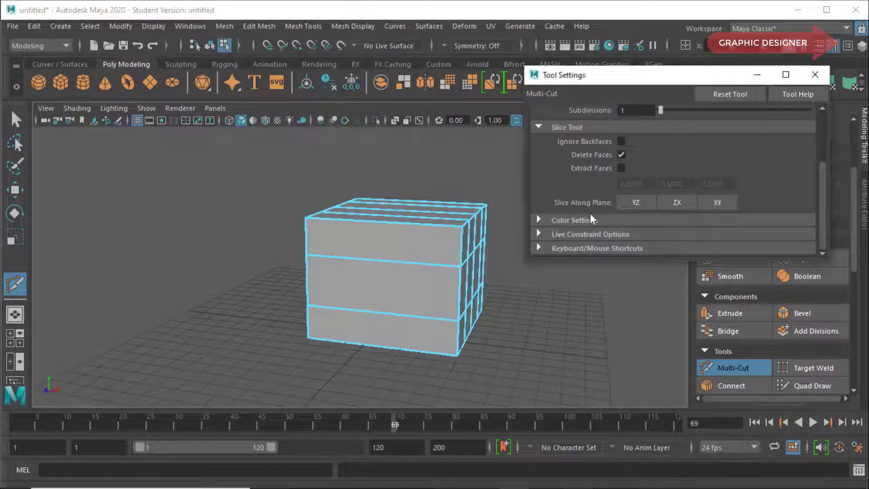
left_click(445, 187)
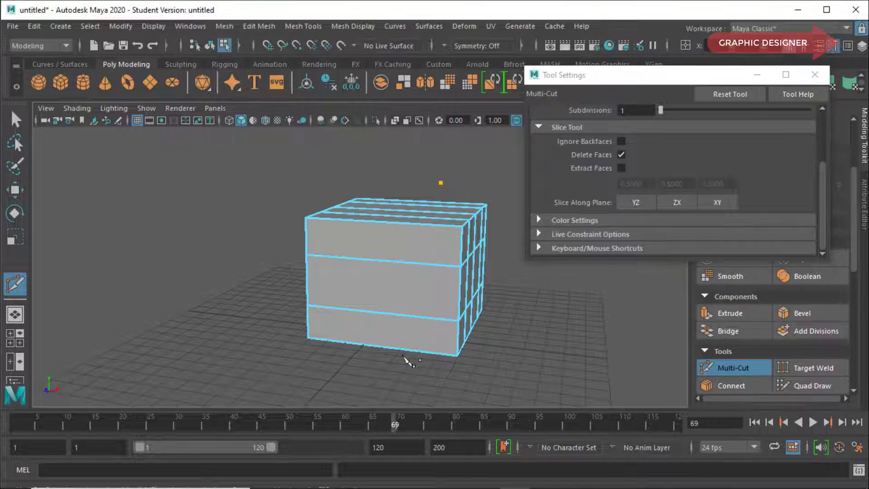
Step: Slice off the cube's right part, inspect the open side, then undo the slice
left_click(398, 362)
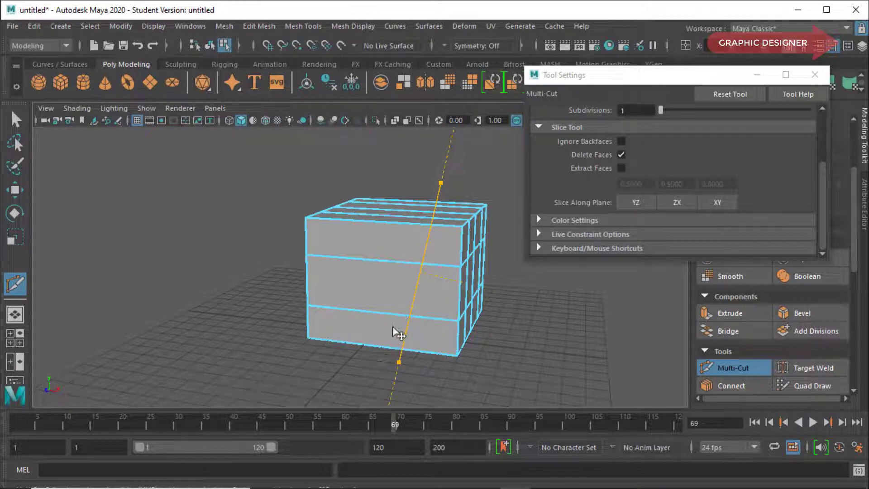
key("Return")
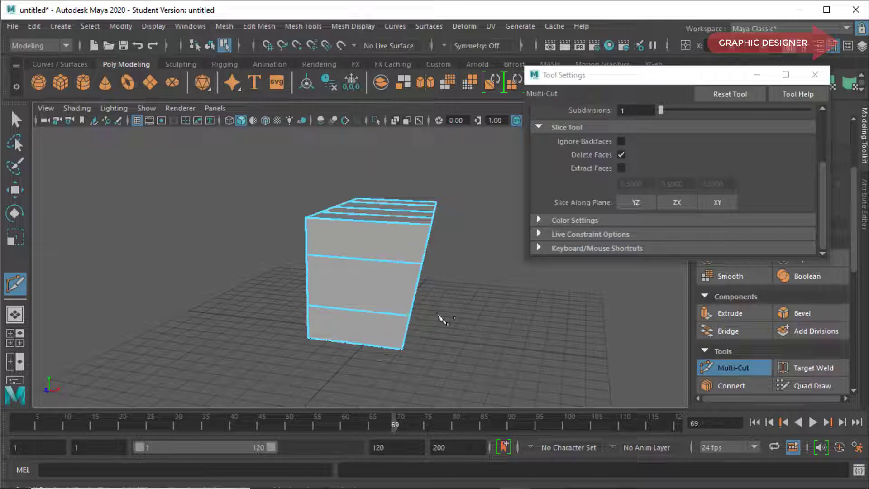
left_click(15, 120)
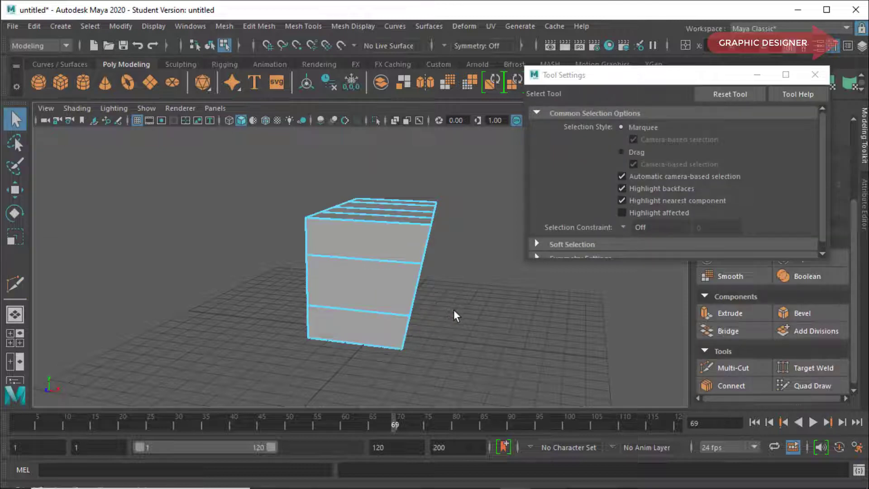
mouse_move(456, 314)
left_mouse_down("alt")
mouse_move(430, 323)
mouse_move(442, 320)
mouse_move(314, 283)
mouse_move(337, 304)
mouse_move(401, 324)
mouse_move(442, 324)
mouse_move(410, 324)
mouse_move(439, 324)
mouse_move(429, 316)
left_mouse_up("alt")
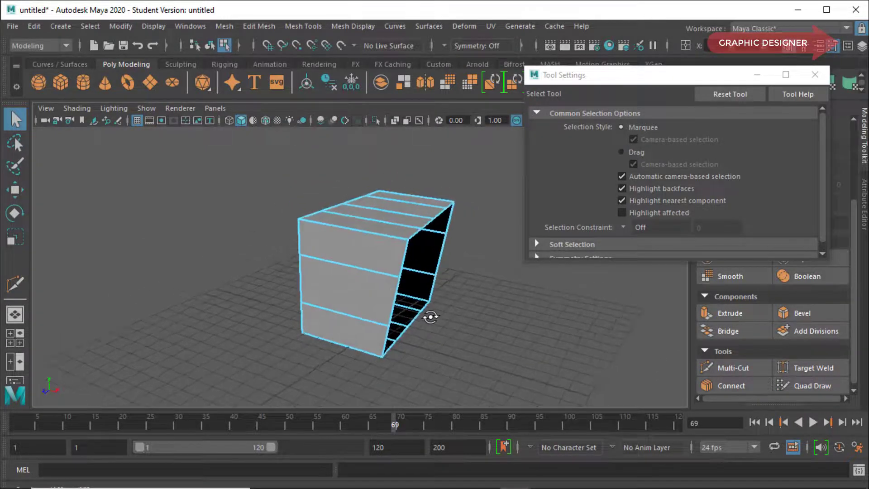
left_click(135, 44)
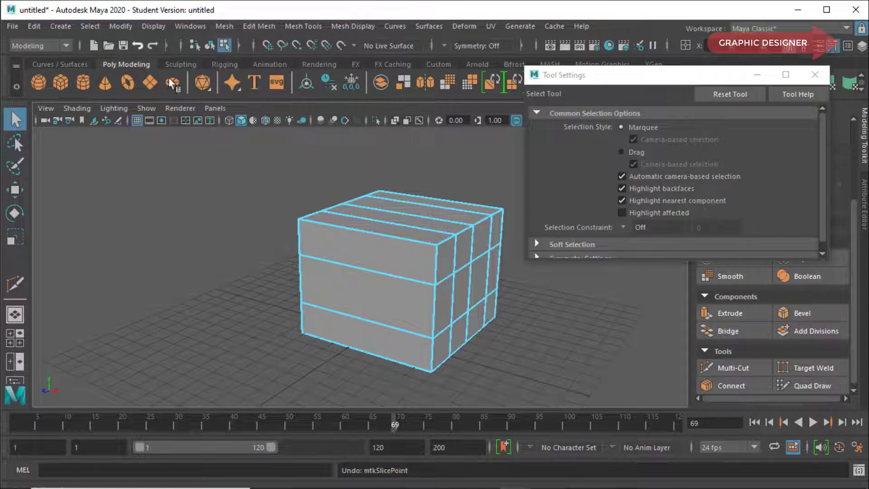
Step: Enable Extract Faces in Multi-Cut and slice the cube diagonally in two
left_click(733, 367)
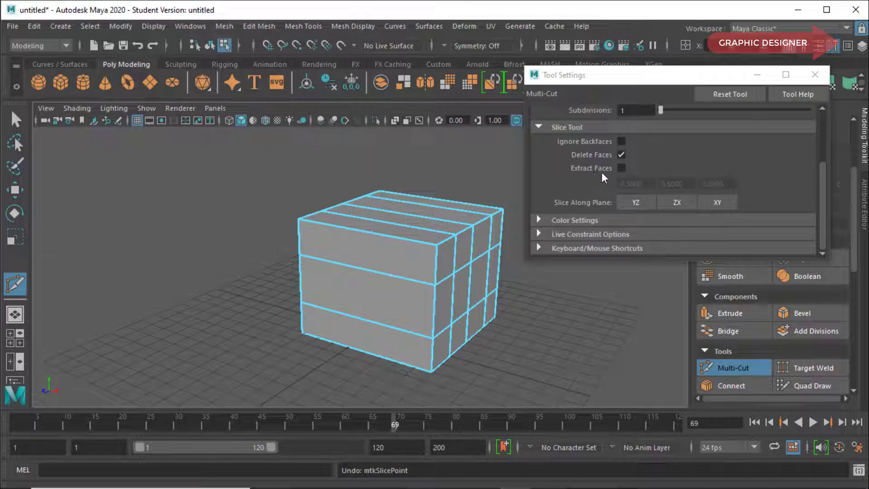
left_click(621, 168)
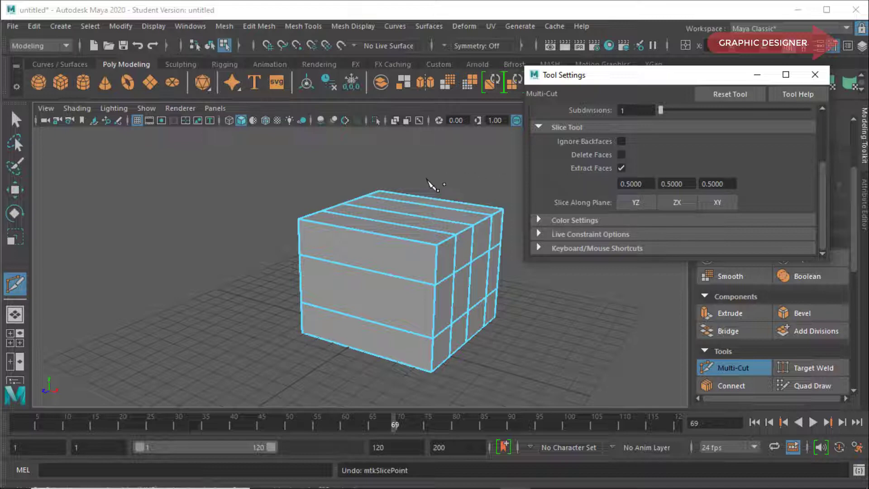
left_click_drag(427, 180, 349, 369)
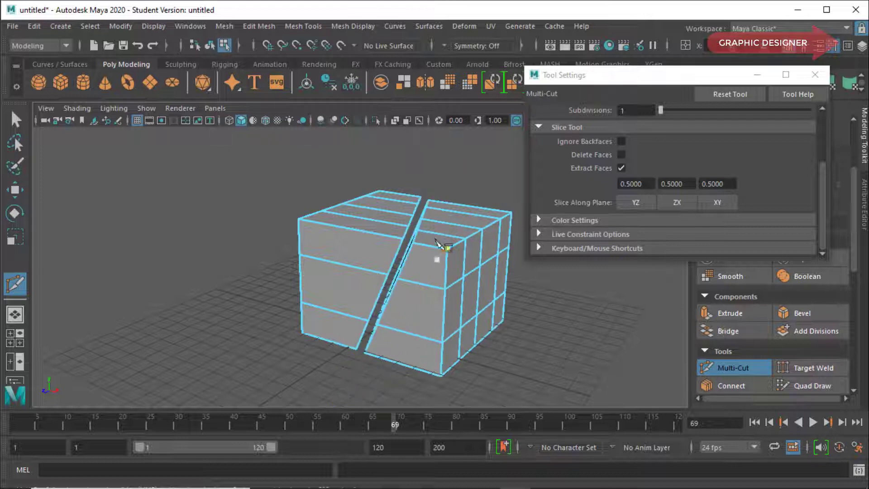
left_click(398, 279)
Step: Set all three extract offset values to 0.9
left_click_drag(641, 188, 579, 188)
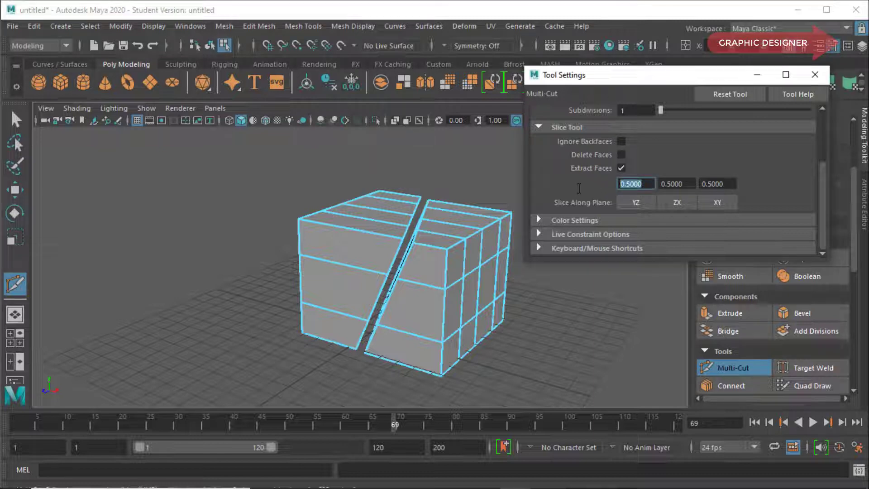
type("1")
key("Return")
key("Tab")
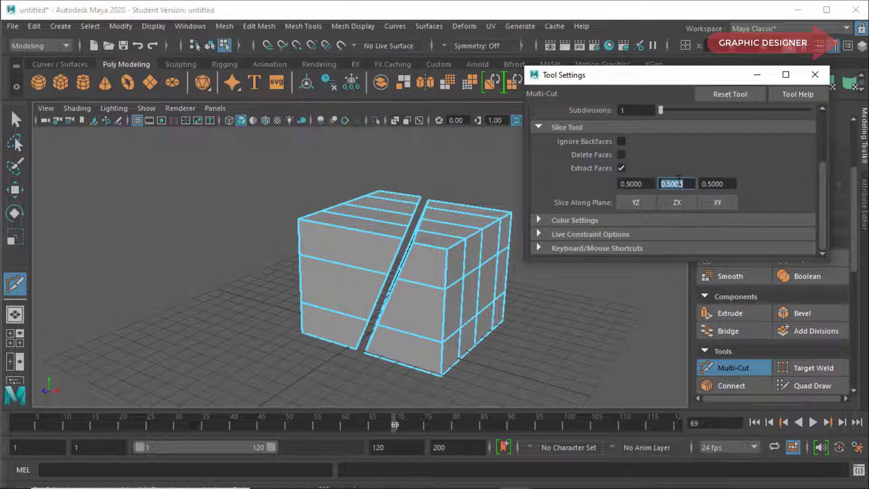
type("0.9")
key("Return")
double_click(730, 183)
type("0")
key("Return")
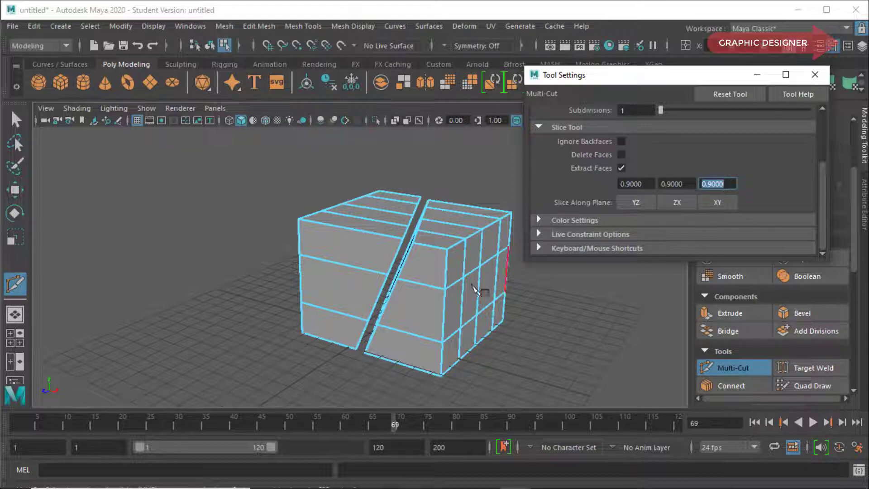
Step: Slice the cube horizontally into four gapped pieces, then clear it from the scene
left_click_drag(235, 265, 542, 301)
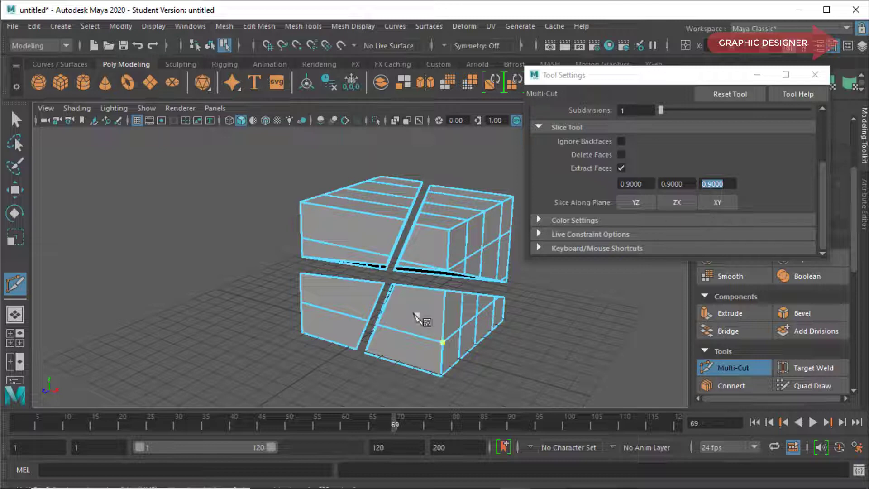
left_click(18, 120)
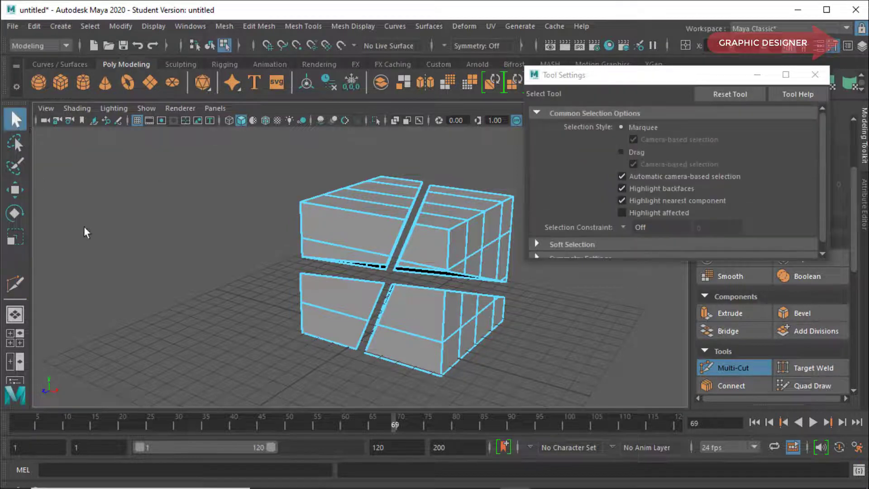
mouse_move(86, 232)
left_mouse_down("alt")
mouse_move(186, 302)
mouse_move(178, 271)
mouse_move(36, 270)
mouse_move(9, 243)
mouse_move(165, 315)
mouse_move(226, 307)
mouse_move(159, 316)
mouse_move(193, 326)
left_mouse_up("alt")
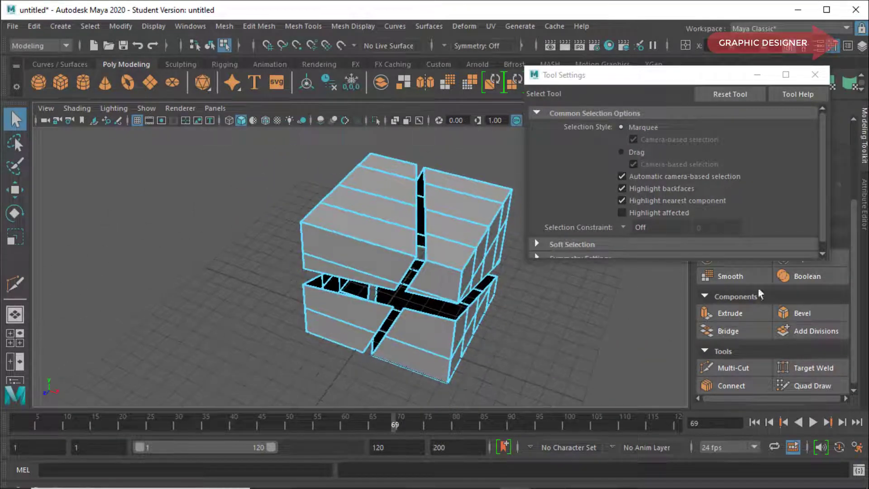
left_click(824, 199)
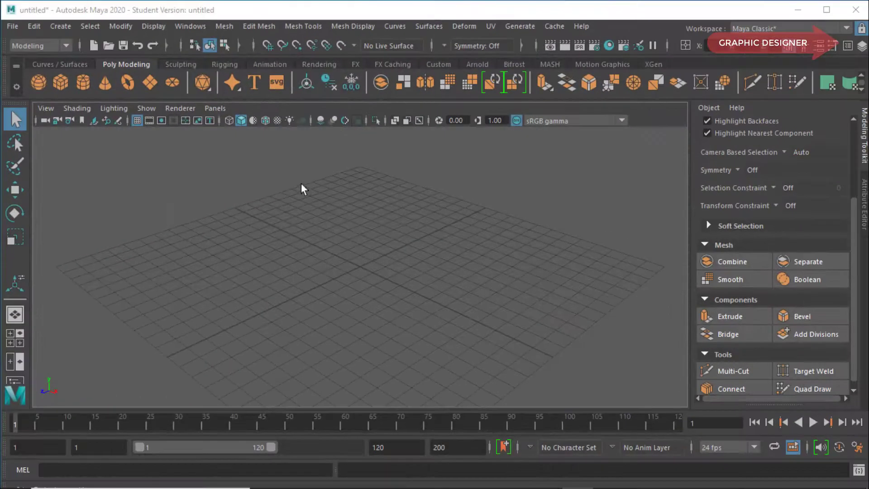
Step: Draw a long thin plane and extrude it upward into a tall wall
left_click(151, 83)
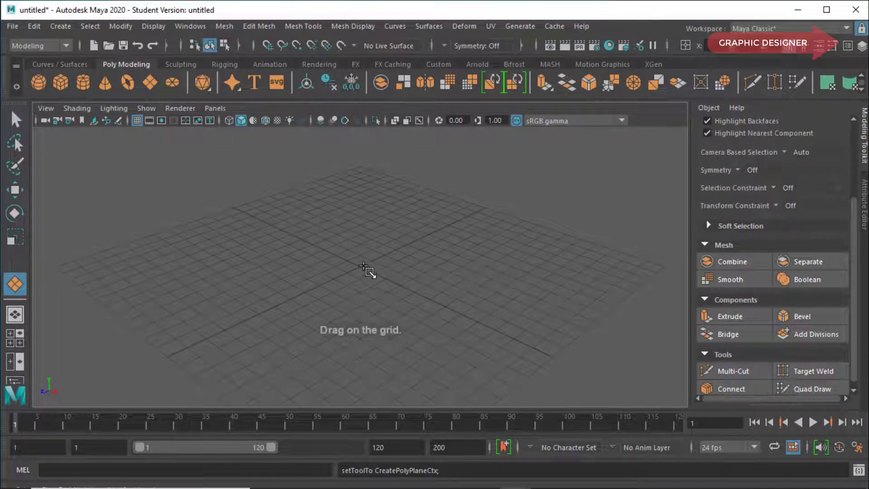
left_click_drag(364, 266, 562, 354)
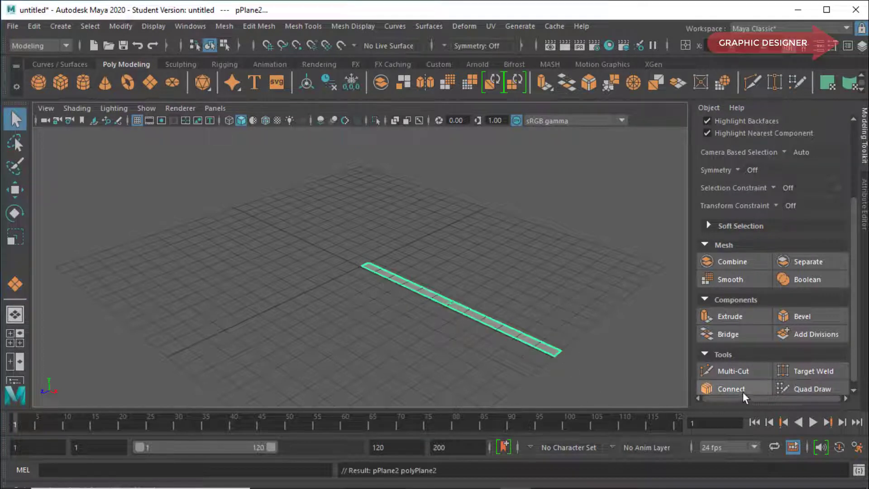
left_click(724, 313)
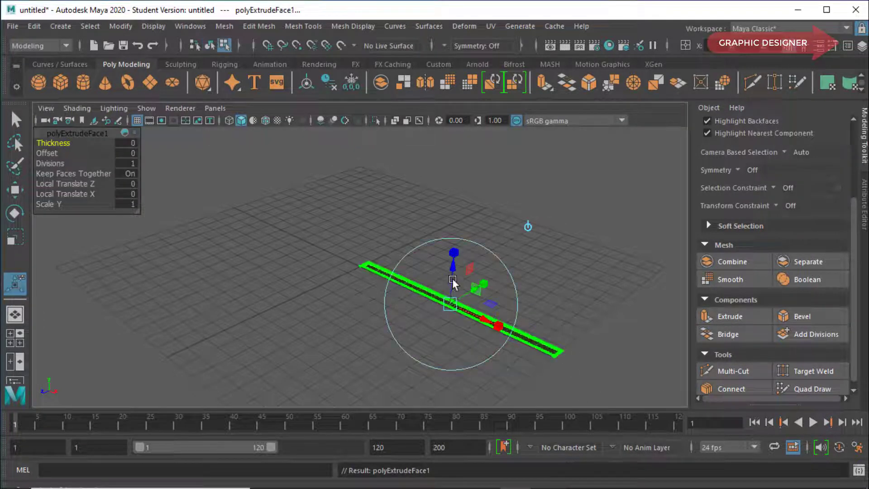
left_click_drag(451, 267, 455, 142)
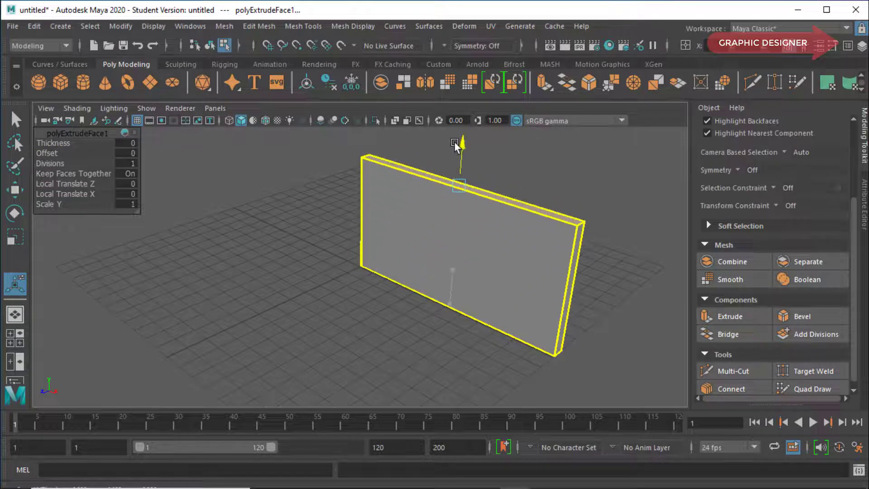
Step: Draw and extrude a second plane into a wall meeting the first at a right-angle corner
left_click(149, 83)
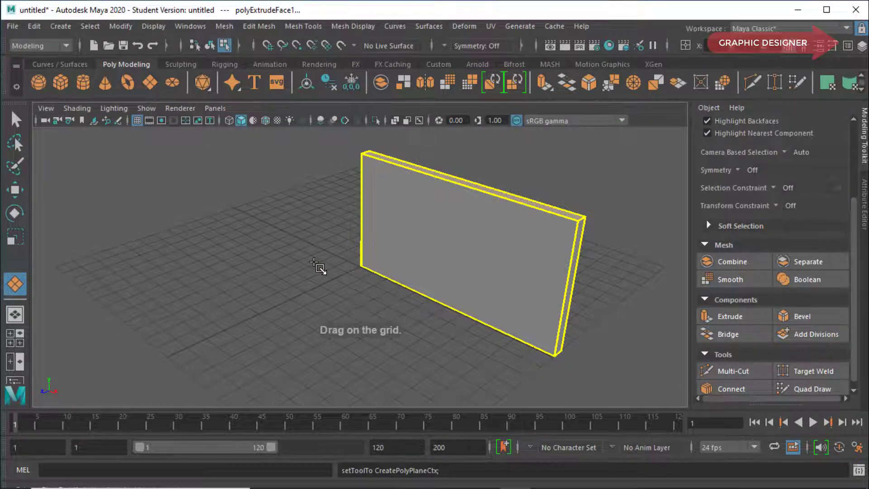
left_click_drag(318, 268, 400, 255, "alt")
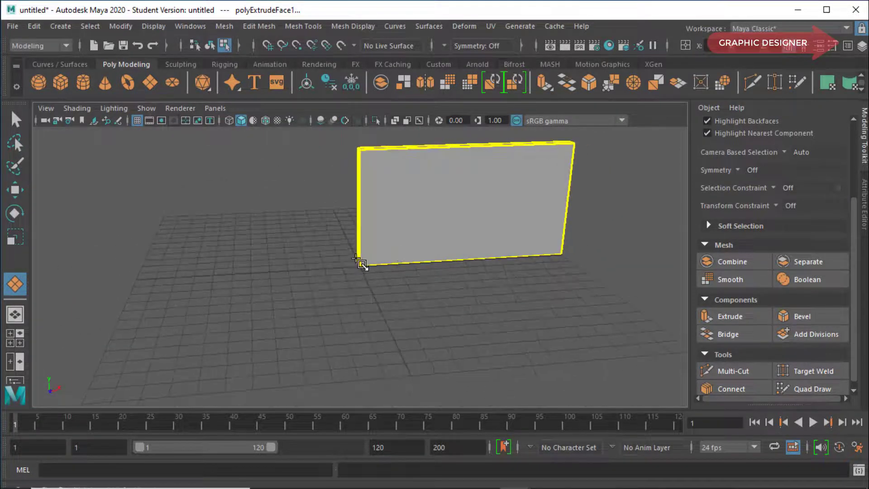
left_click_drag(355, 260, 399, 377)
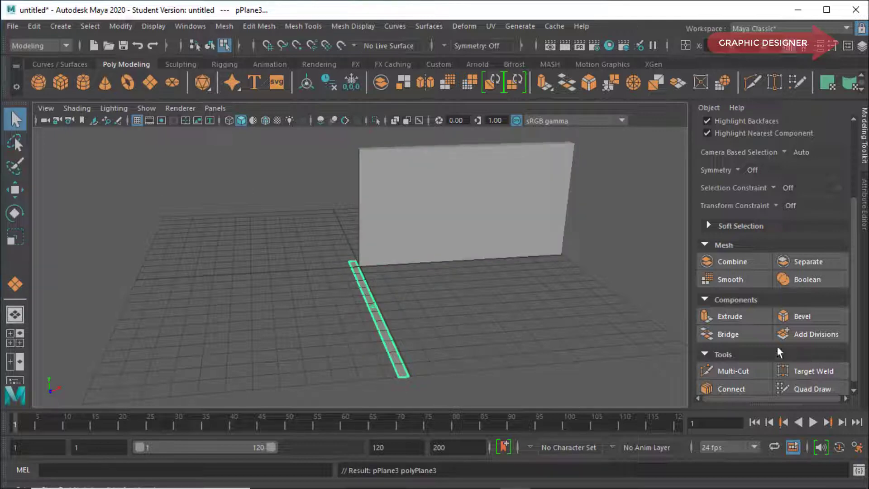
left_click(733, 318)
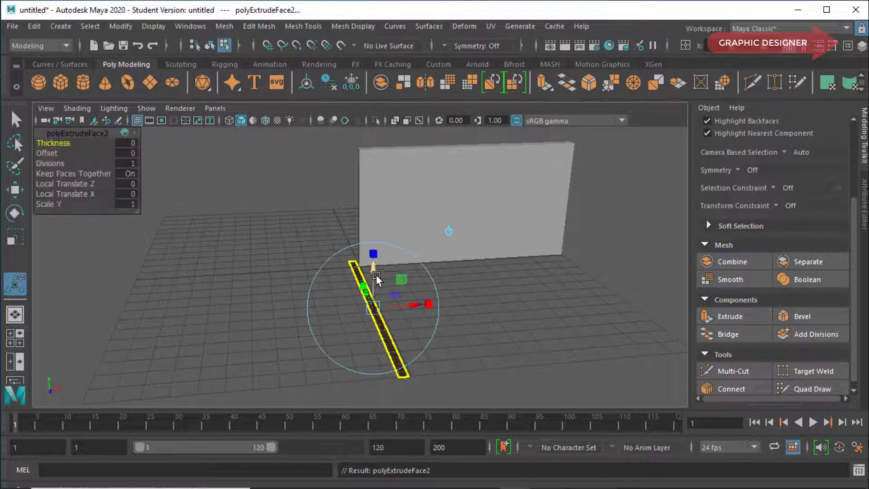
left_click_drag(376, 275, 378, 136)
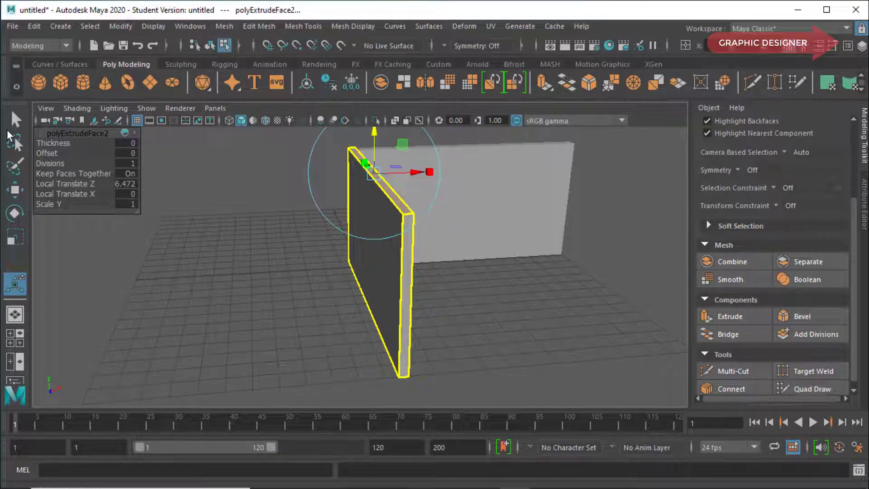
left_click(15, 120)
mouse_move(483, 319)
left_mouse_down("alt")
mouse_move(401, 325)
mouse_move(380, 316)
mouse_move(384, 309)
mouse_move(372, 316)
left_mouse_up("alt")
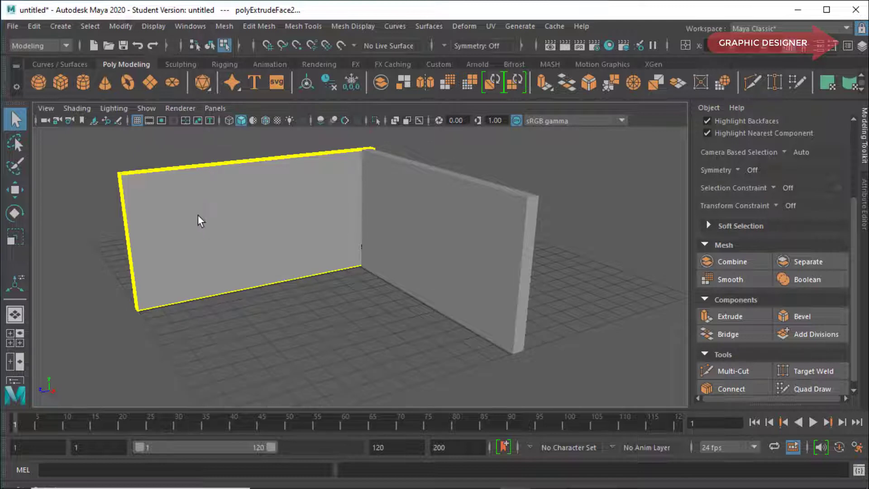
left_click(294, 297)
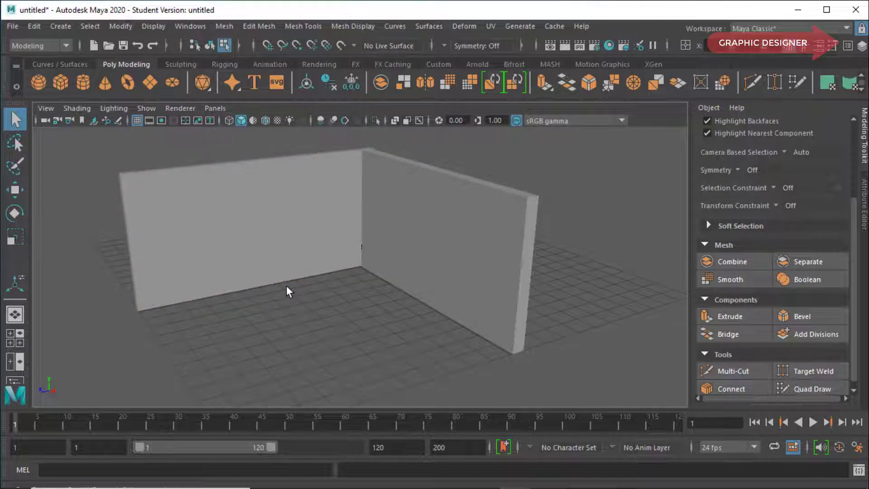
mouse_move(287, 291)
left_mouse_down("alt")
mouse_move(334, 314)
mouse_move(216, 281)
left_mouse_up("alt")
right_click_drag(216, 281, 253, 264, "alt")
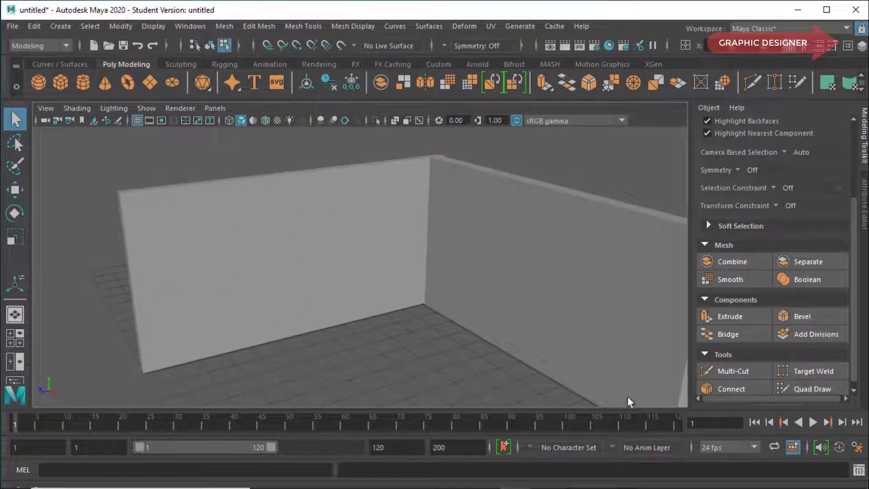
Step: Multi-Cut the left wall with four vertical and two horizontal edge loops into a panel grid
left_click(727, 376)
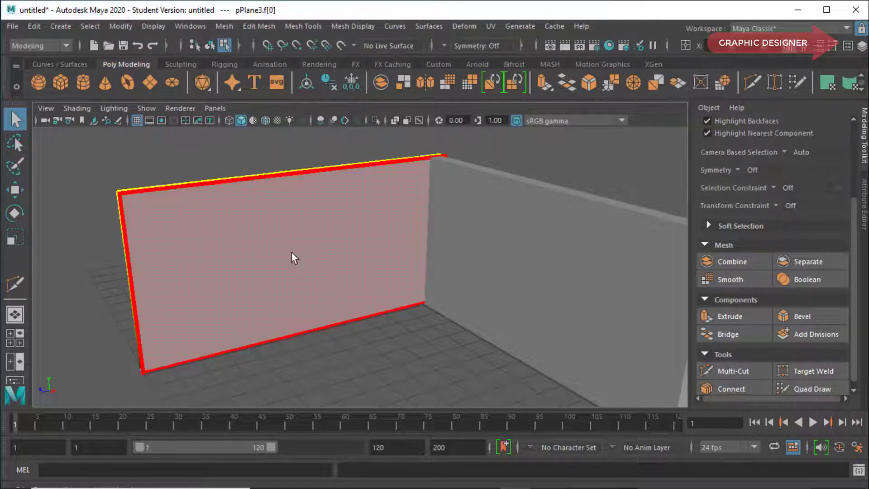
right_click_drag(292, 250, 348, 129)
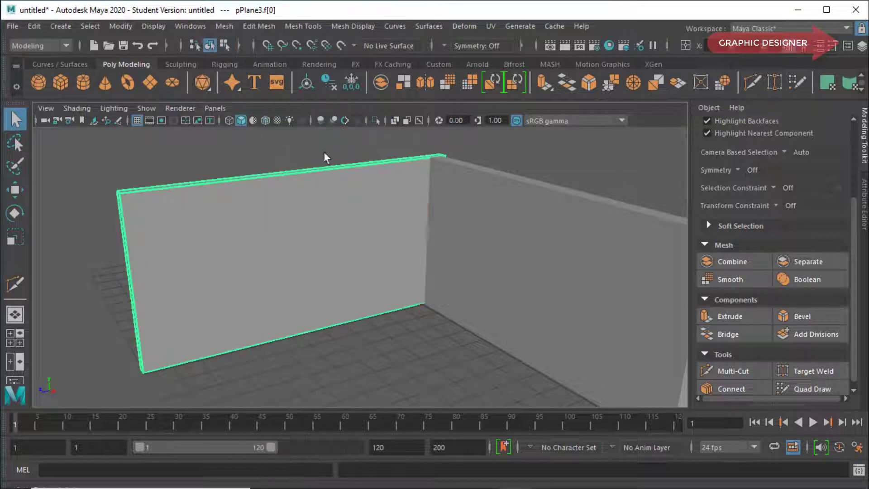
left_click(727, 371)
left_click(445, 155)
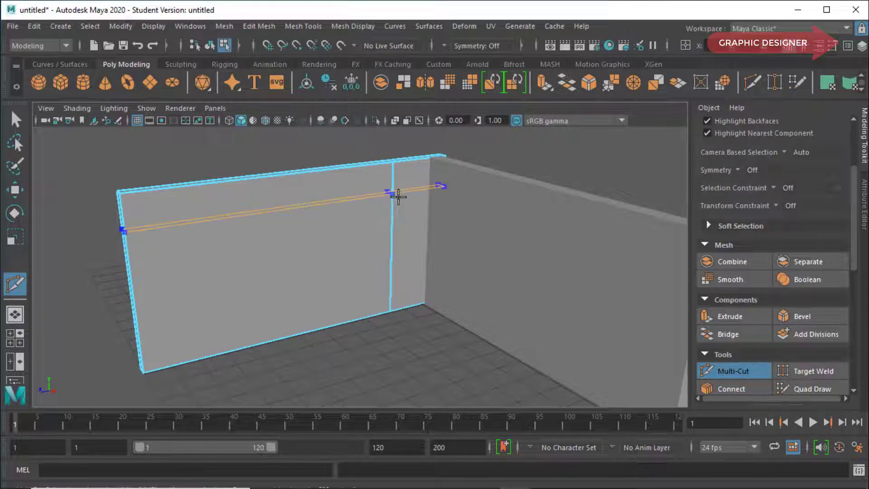
left_click(393, 194, "ctrl")
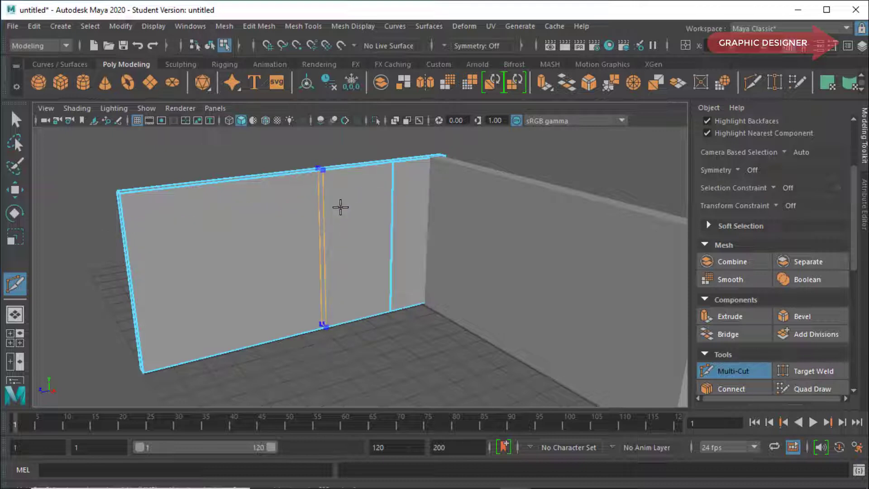
left_click(340, 207, "ctrl")
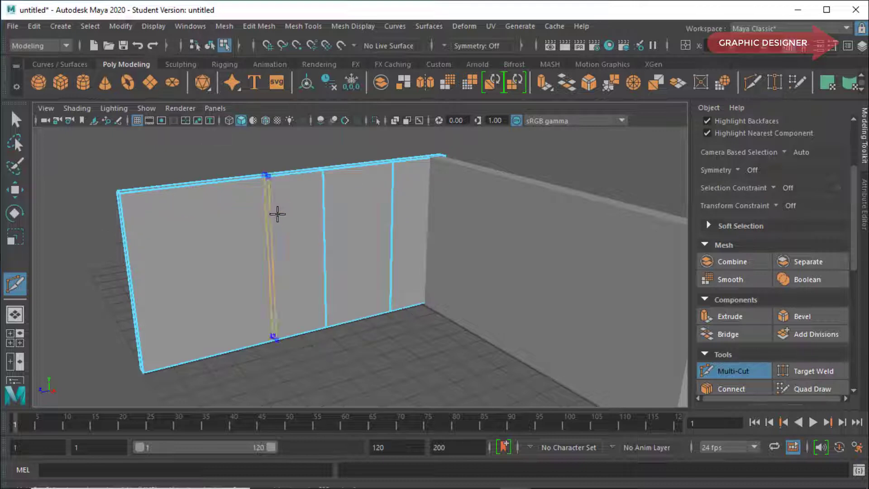
left_click(276, 214, "ctrl")
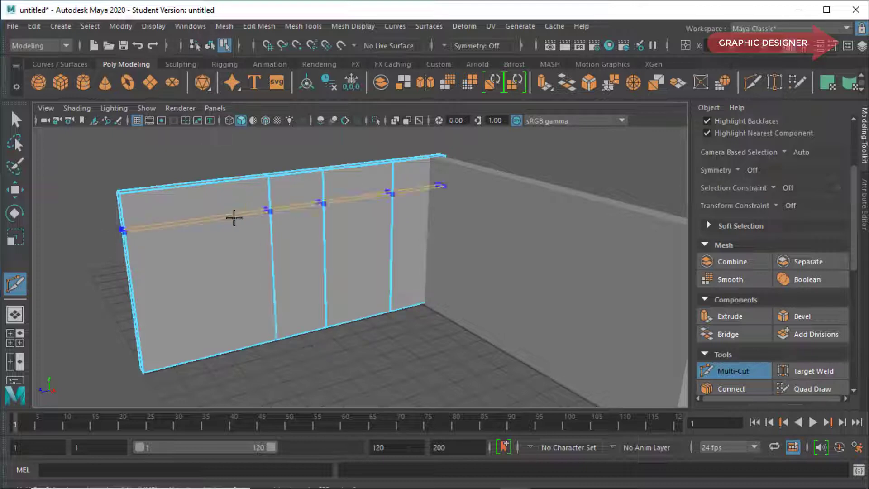
left_click(212, 229, "ctrl")
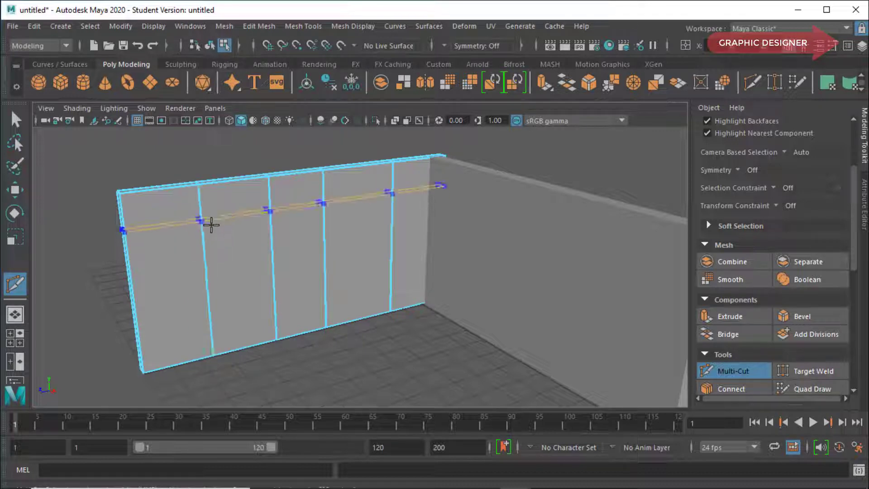
left_click(211, 221, "ctrl")
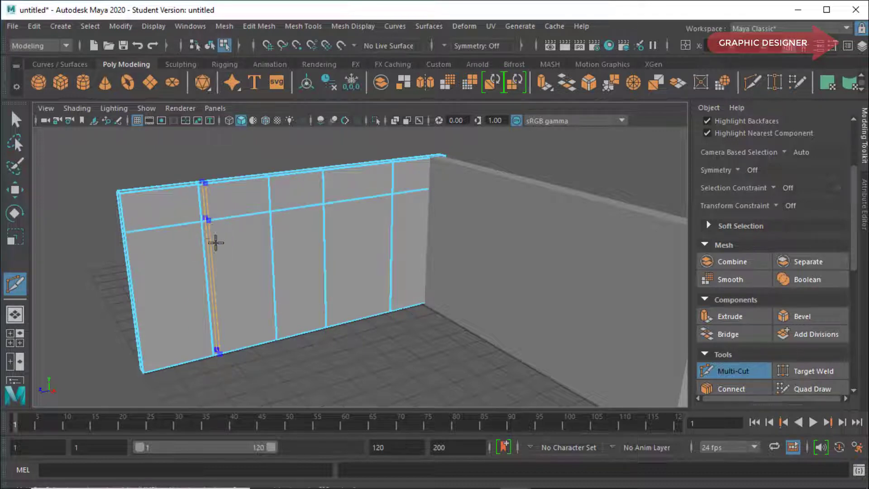
left_click(239, 301, "ctrl")
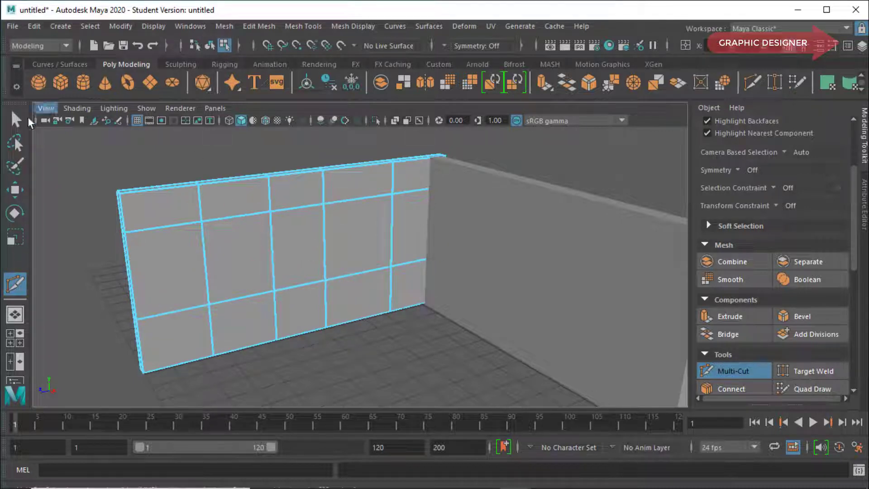
Step: In Face mode, delete one middle-row panel of the wall to open the first window
left_click(16, 120)
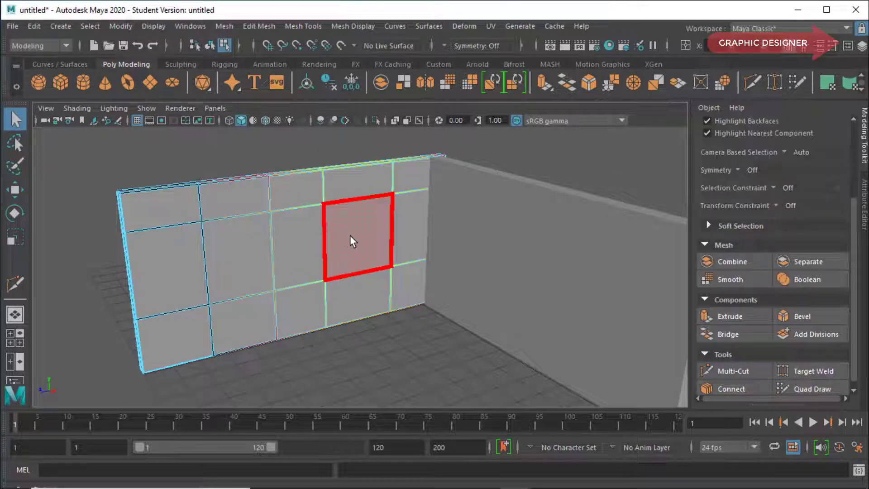
mouse_move(351, 141)
right_mouse_down()
mouse_move(366, 176)
mouse_move(359, 174)
right_mouse_up()
left_click(371, 238)
key("Delete")
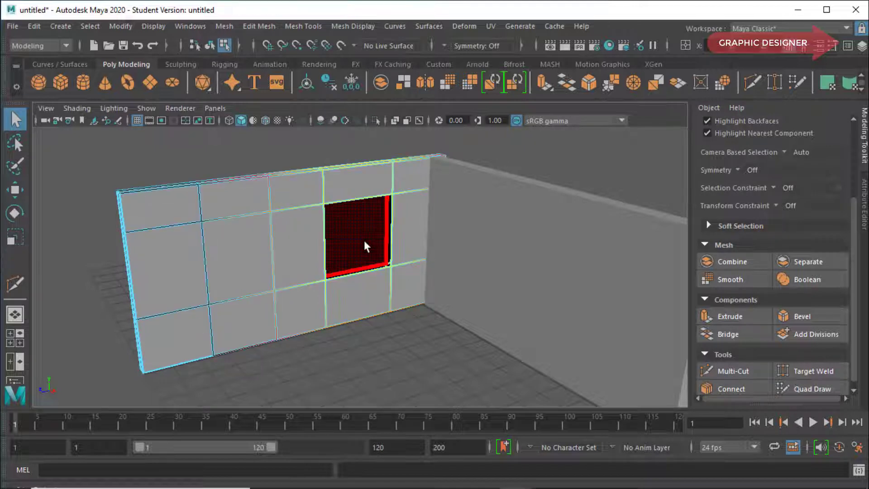
key("ctrl+z")
key("Delete")
Step: Delete a second middle-row panel to open the second window opening
left_click(303, 245)
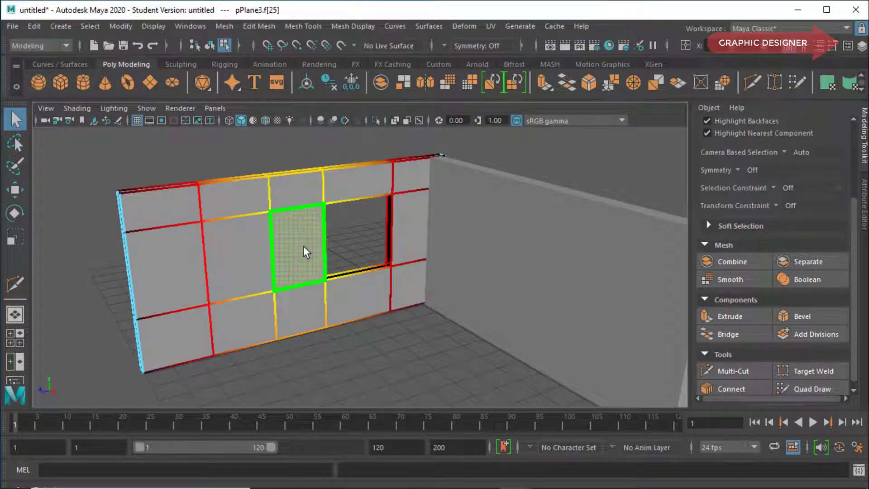
left_click(138, 45)
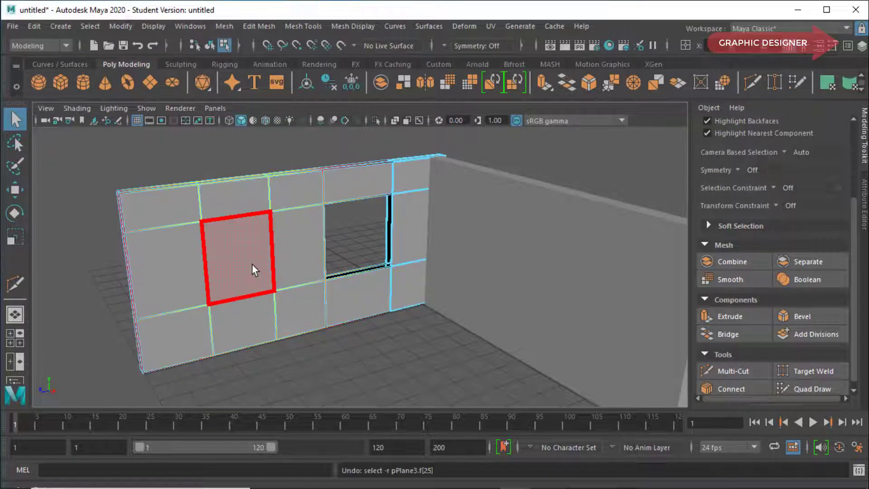
left_click(251, 263)
key("Delete")
key("Delete")
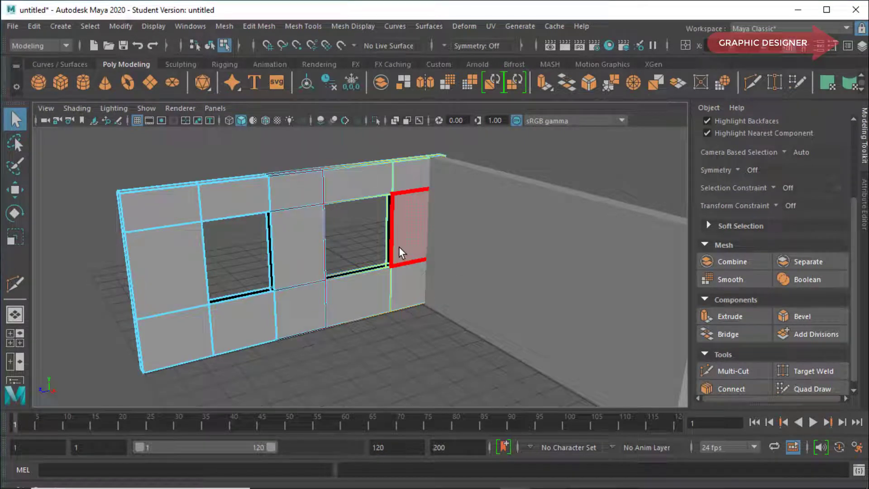
mouse_move(390, 338)
left_mouse_down("alt")
mouse_move(423, 329)
mouse_move(392, 346)
mouse_move(352, 333)
left_mouse_up("alt")
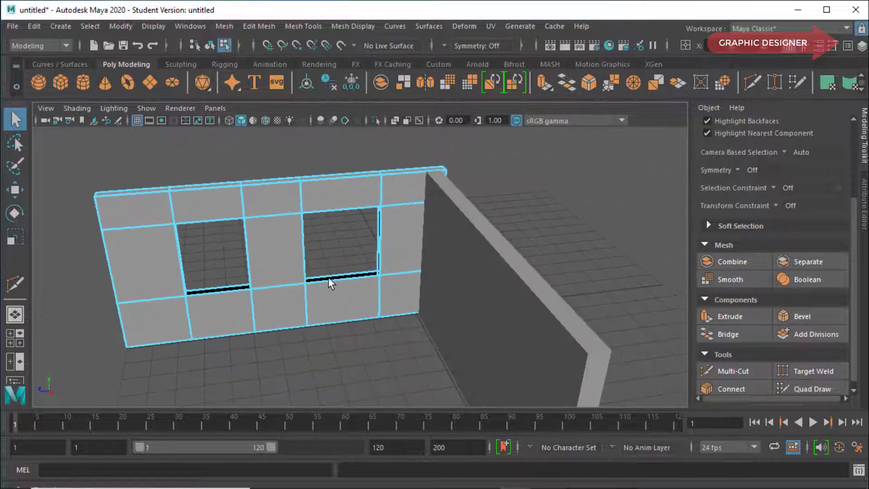
Step: Zoom to the right window's sill and select the two edges across its gap in Edge mode
mouse_move(239, 304)
left_mouse_down("alt")
mouse_move(355, 359)
mouse_move(438, 322)
mouse_move(384, 360)
mouse_move(360, 361)
mouse_move(373, 358)
left_mouse_up("alt")
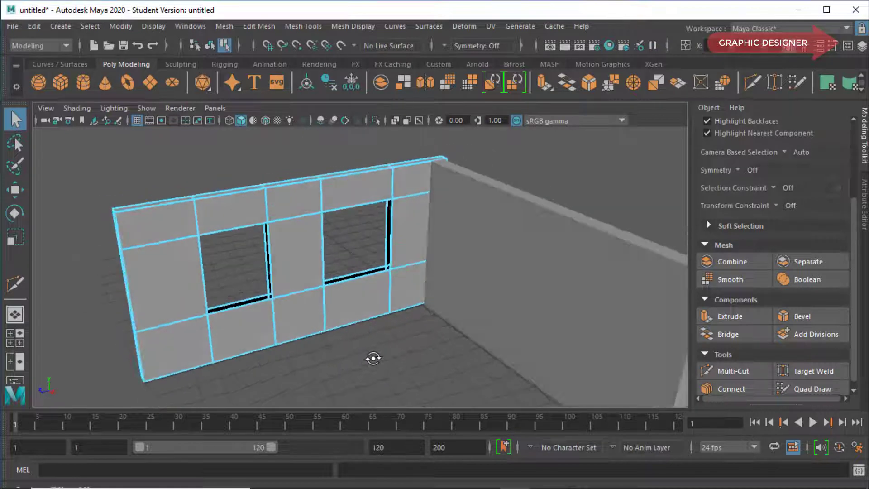
right_click_drag(358, 248, 330, 282)
scroll(337, 291, "up", 5)
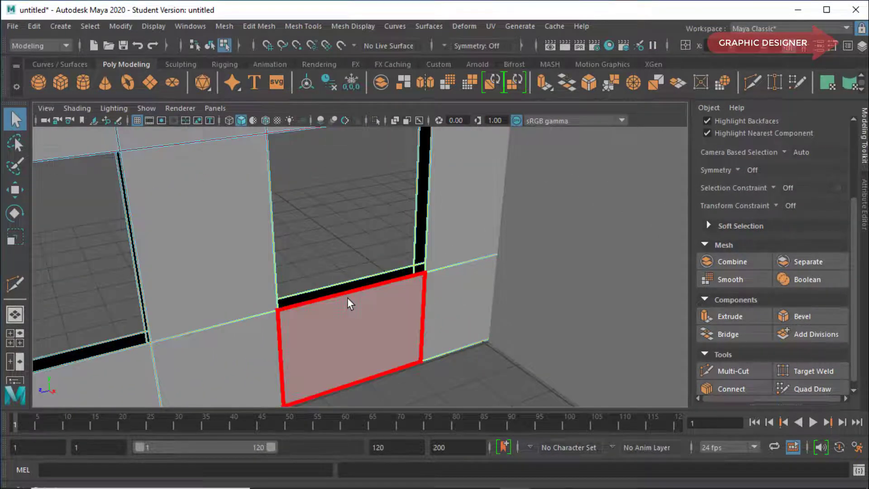
left_click_drag(347, 298, 360, 293, "alt")
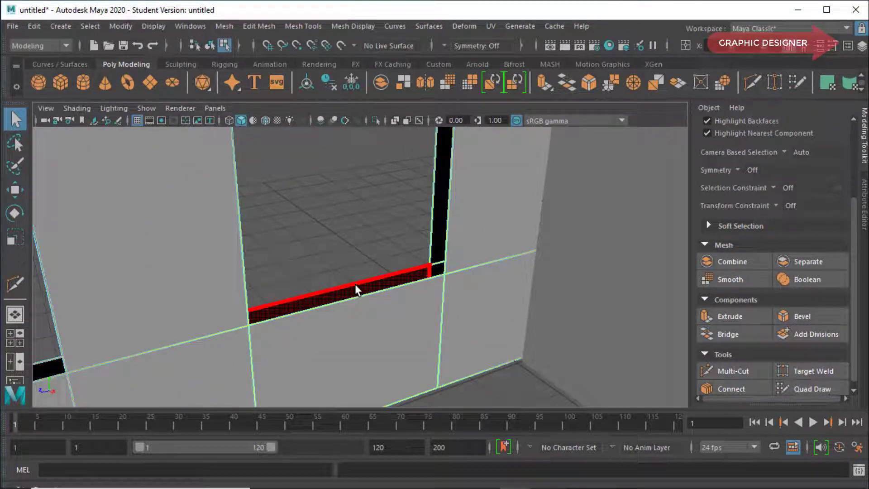
right_click_drag(355, 283, 357, 108)
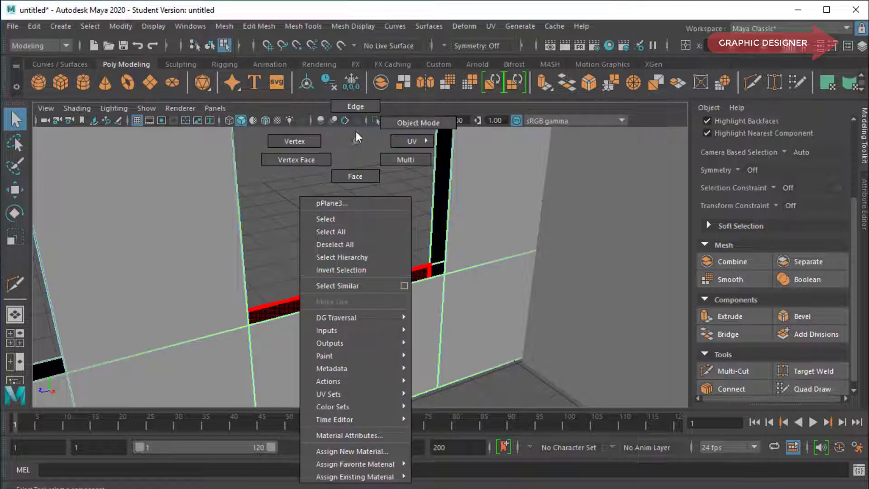
right_click(357, 108)
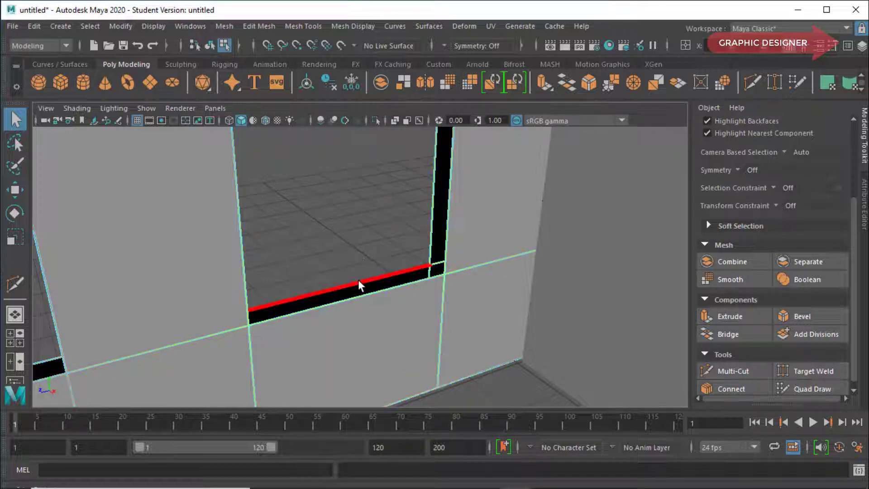
left_click(359, 284)
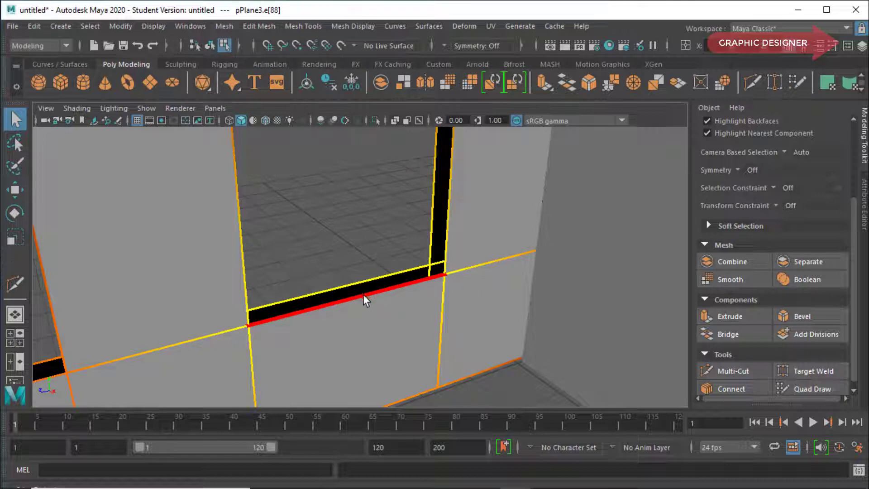
left_click(366, 301, "shift")
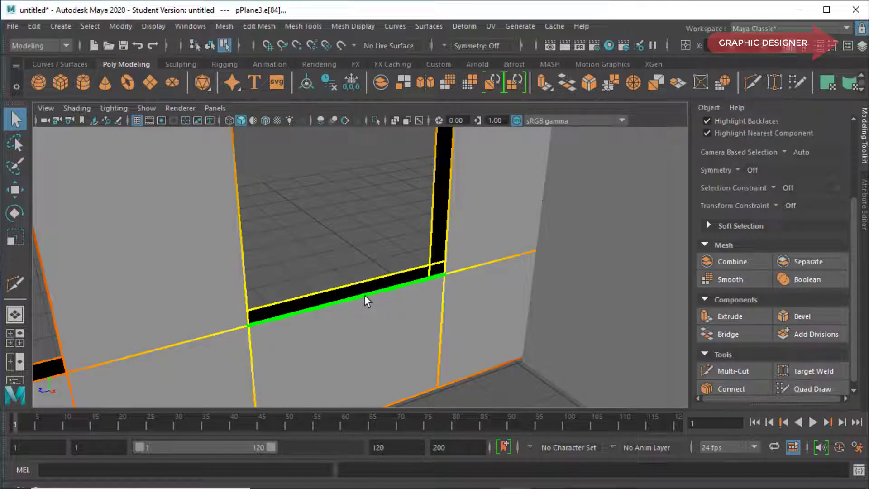
Step: Bridge the right window's sill gap and then its right-side gap with Edit Mesh > Bridge
left_click(250, 26)
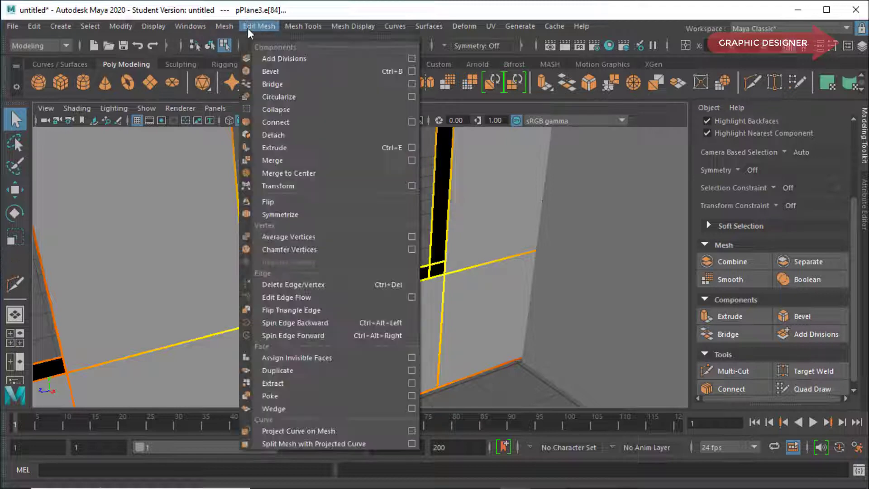
left_click(276, 84)
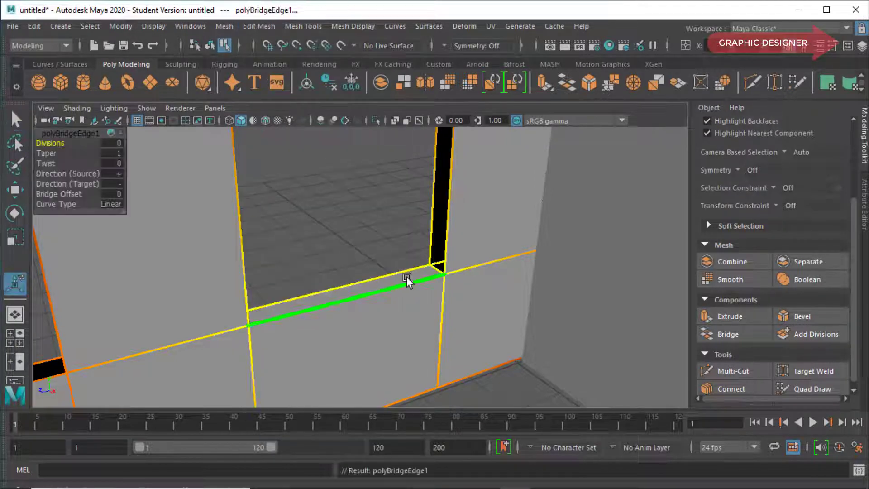
left_click(433, 229)
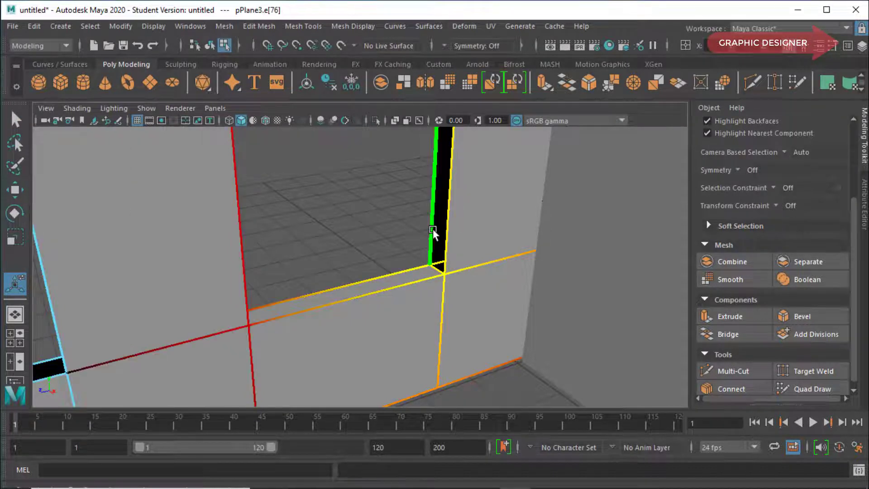
left_click(447, 228)
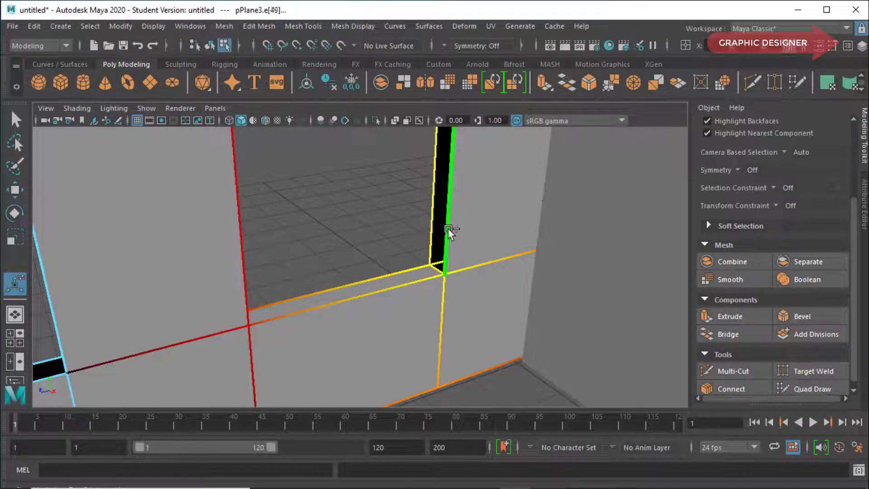
left_click(265, 27)
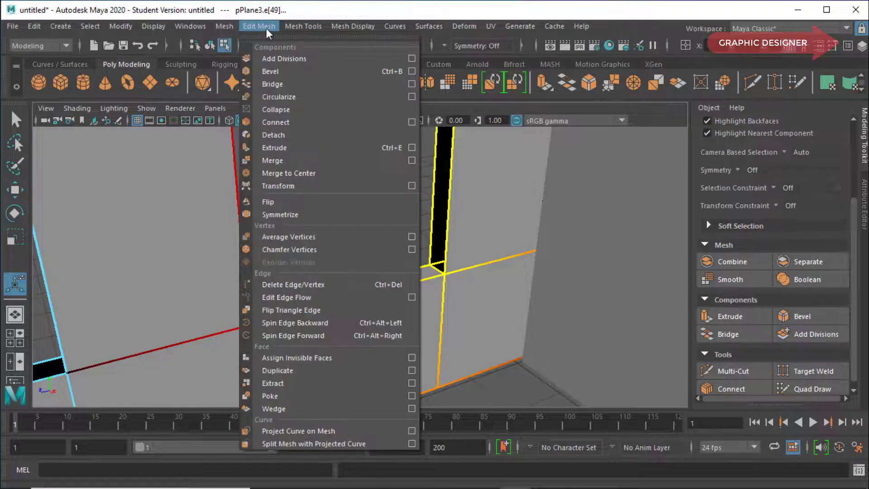
left_click(276, 83)
Step: Bridge the side gap of the left window opening
scroll(400, 270, "down", 3)
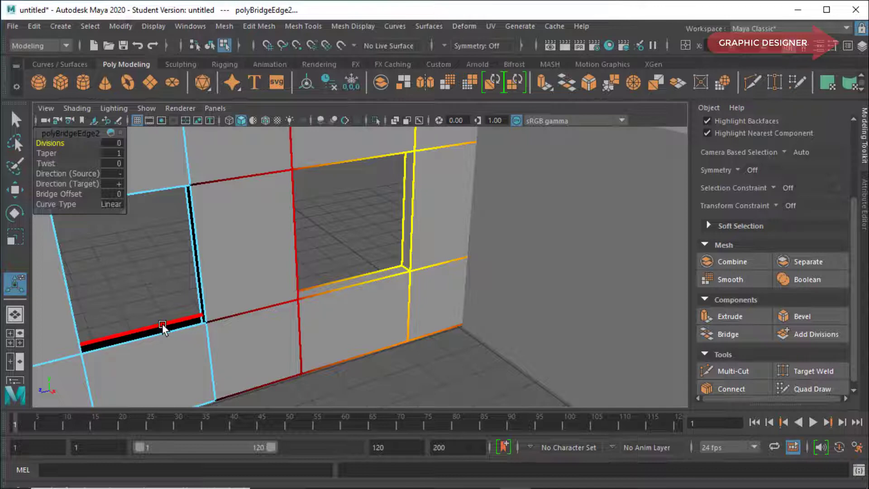
left_click_drag(165, 322, 208, 292, "alt")
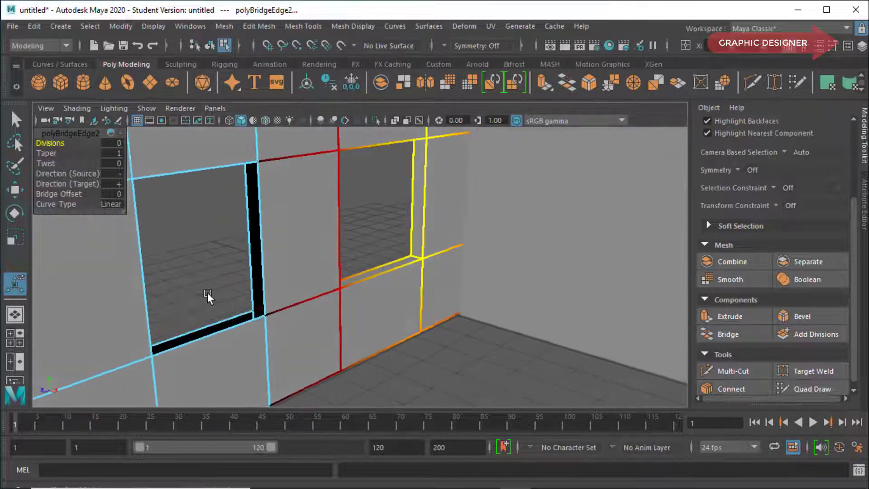
left_click(251, 276)
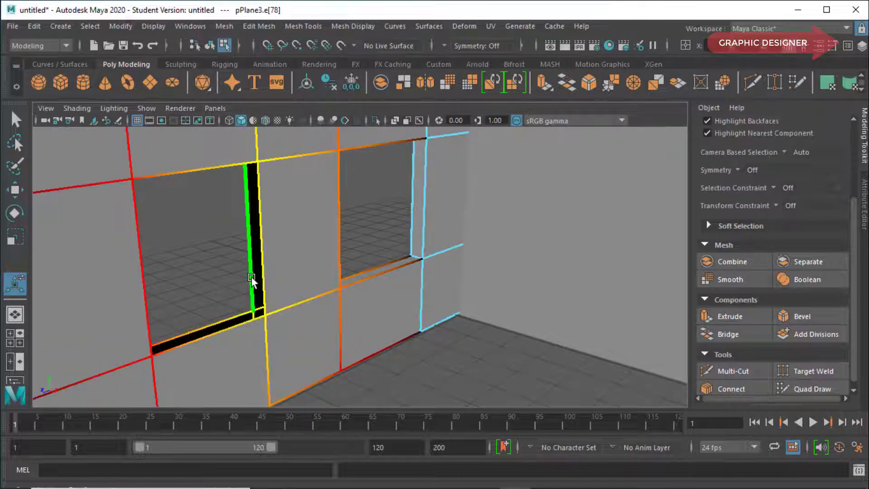
left_click(257, 275, "shift")
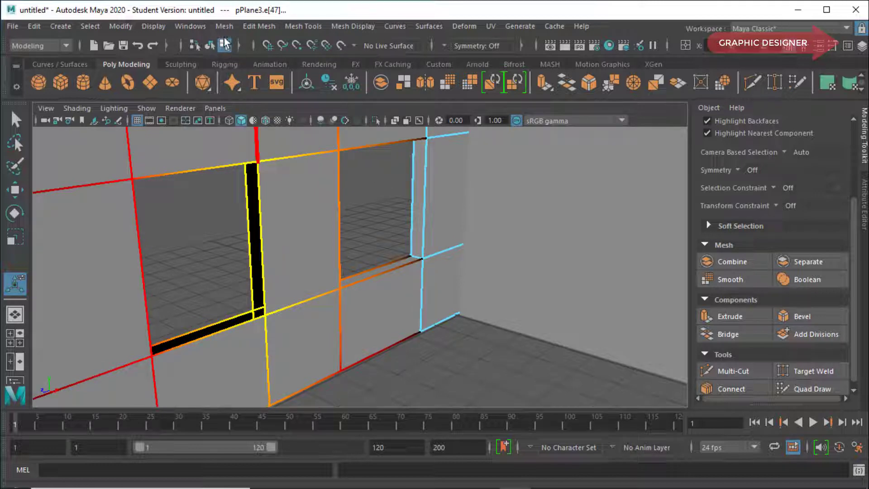
left_click(250, 26)
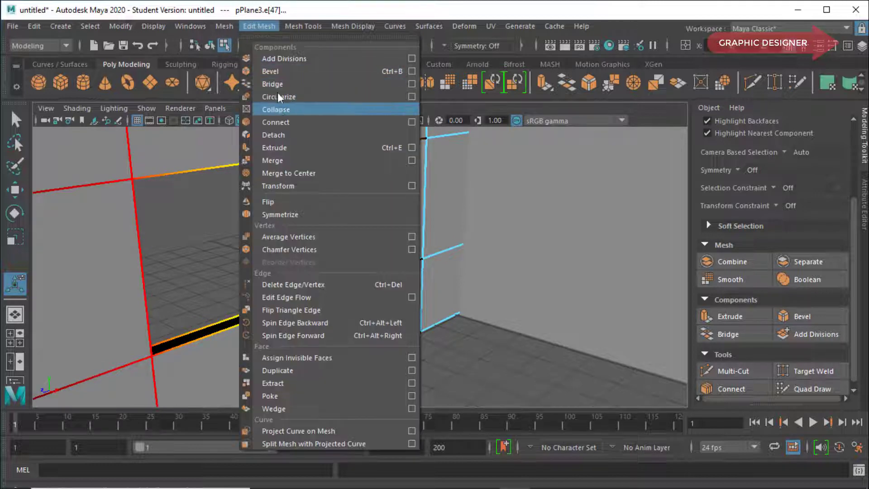
mouse_move(259, 26)
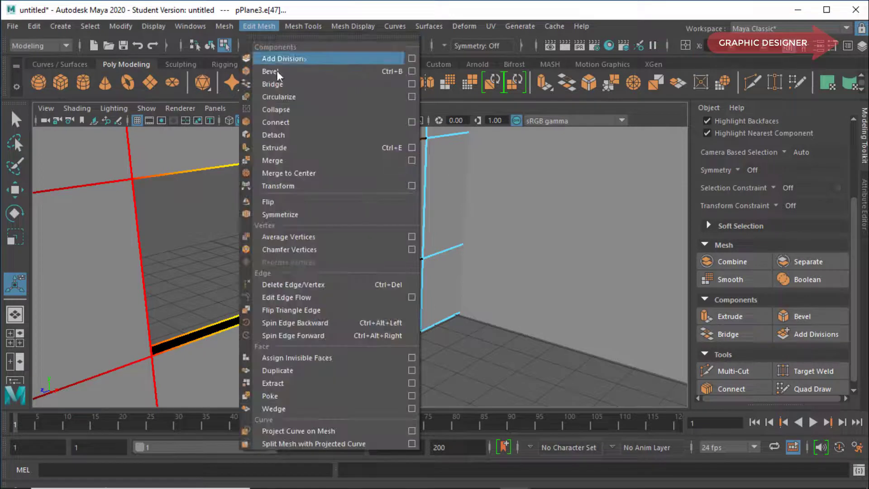
left_click(273, 85)
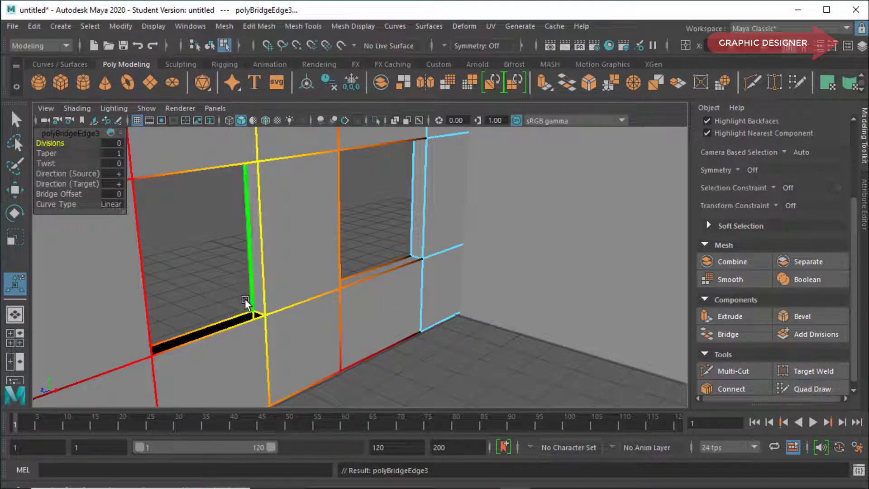
Step: Bridge the left window's sill gap and orbit to inspect the new bridge face
left_click(232, 322)
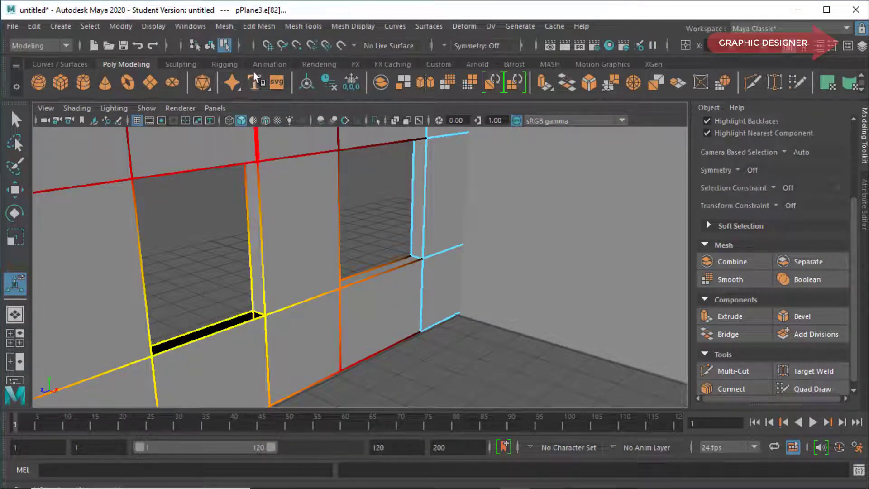
left_click(256, 28)
left_click(276, 86)
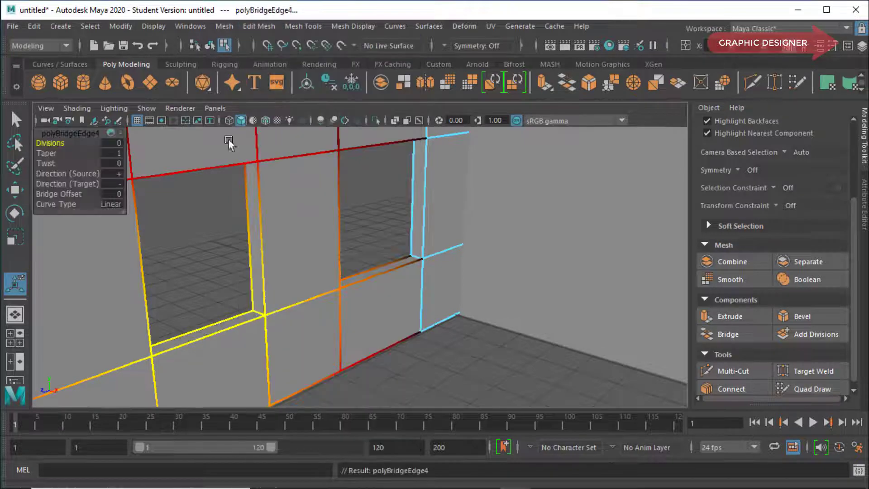
middle_click_drag(208, 263, 240, 260, "alt")
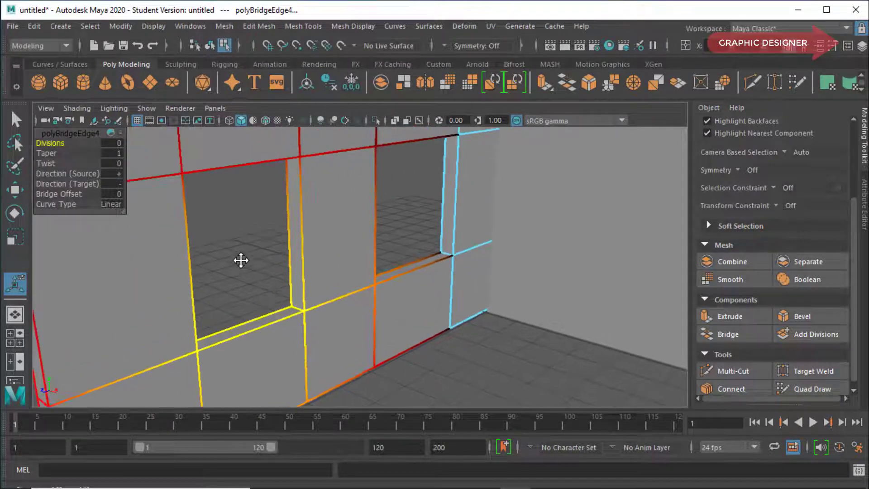
mouse_move(238, 259)
left_mouse_down("alt")
mouse_move(237, 235)
mouse_move(273, 240)
mouse_move(254, 235)
mouse_move(353, 229)
mouse_move(279, 276)
left_mouse_up("alt")
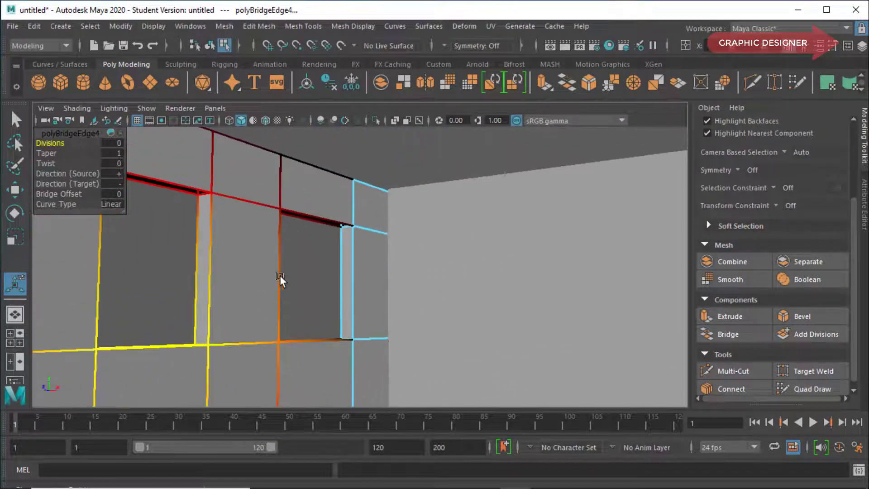
mouse_move(287, 239)
left_mouse_down("alt")
mouse_move(300, 224)
mouse_move(285, 225)
mouse_move(297, 256)
mouse_move(327, 283)
mouse_move(306, 244)
left_mouse_up("alt")
Step: Bridge the gap above the right window and the next pair of border edges
left_click(372, 256)
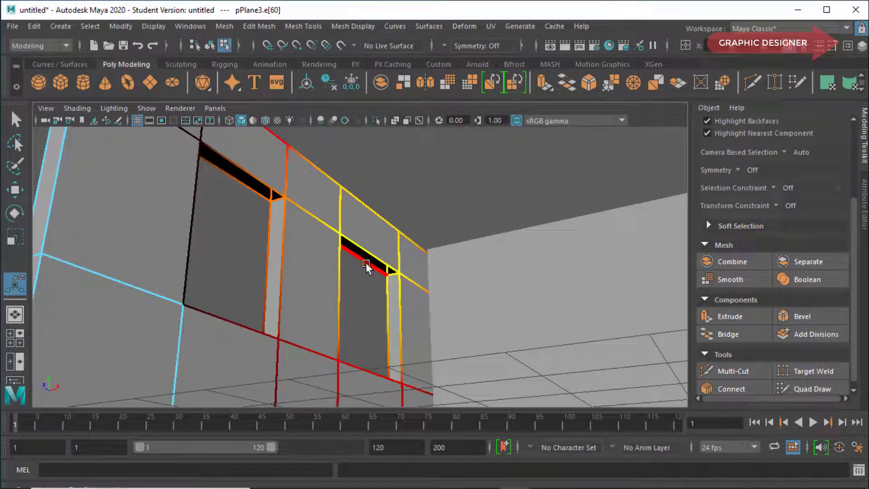
left_click(300, 28)
mouse_move(259, 26)
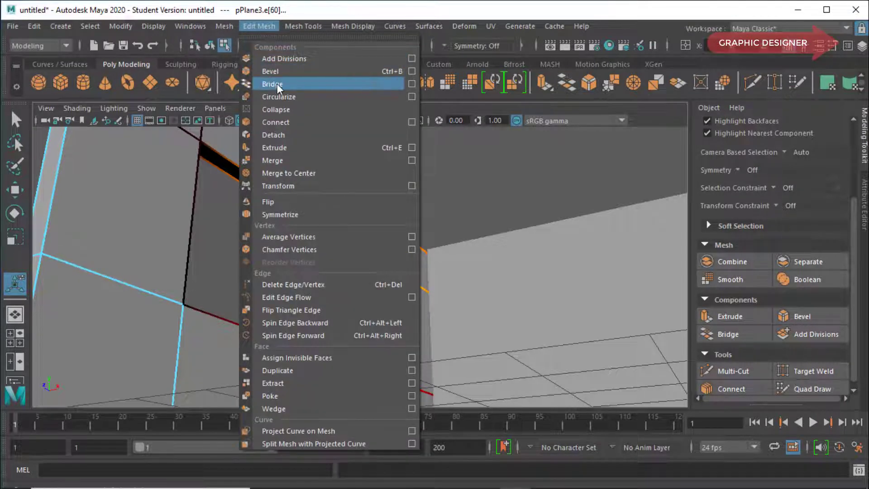
left_click(277, 83)
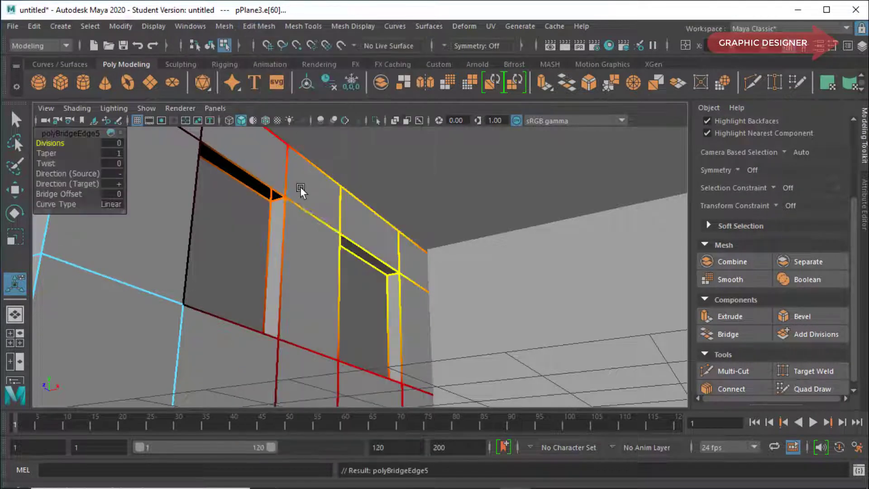
left_click(258, 184)
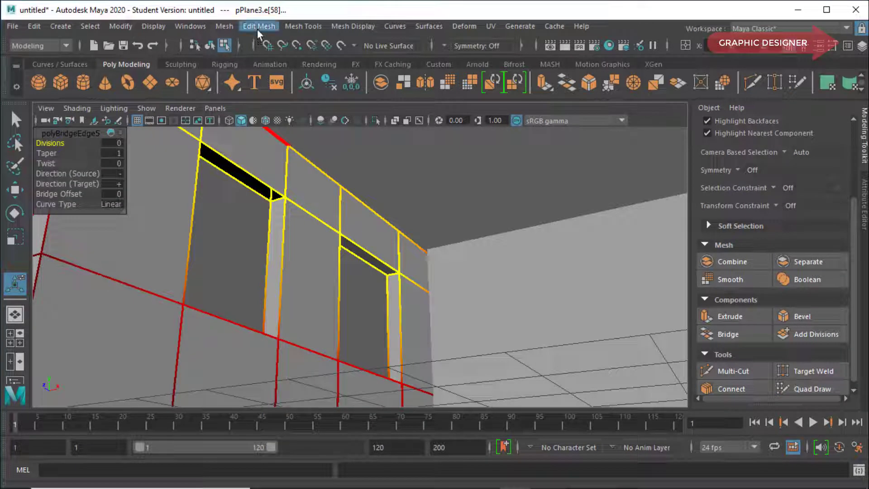
left_click(269, 25)
left_click(277, 83)
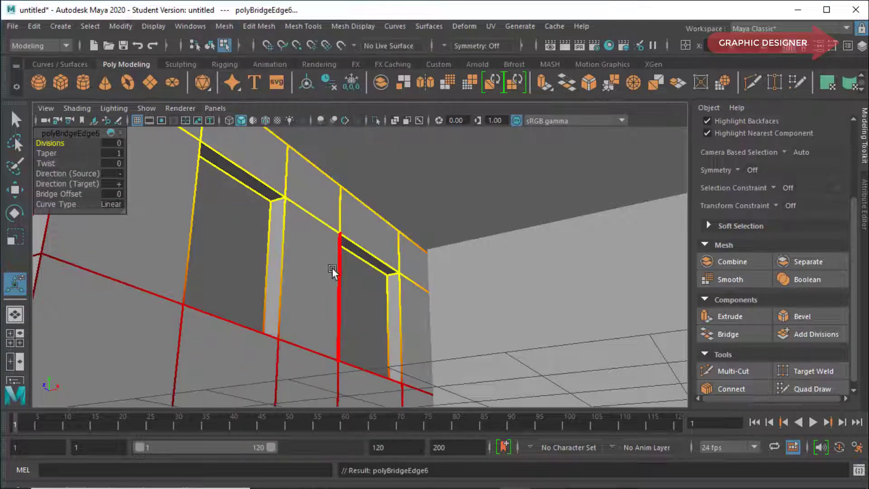
Step: Bridge the gap along the left side of the left window
mouse_move(334, 265)
left_mouse_down("alt")
mouse_move(223, 278)
mouse_move(205, 270)
left_mouse_up("alt")
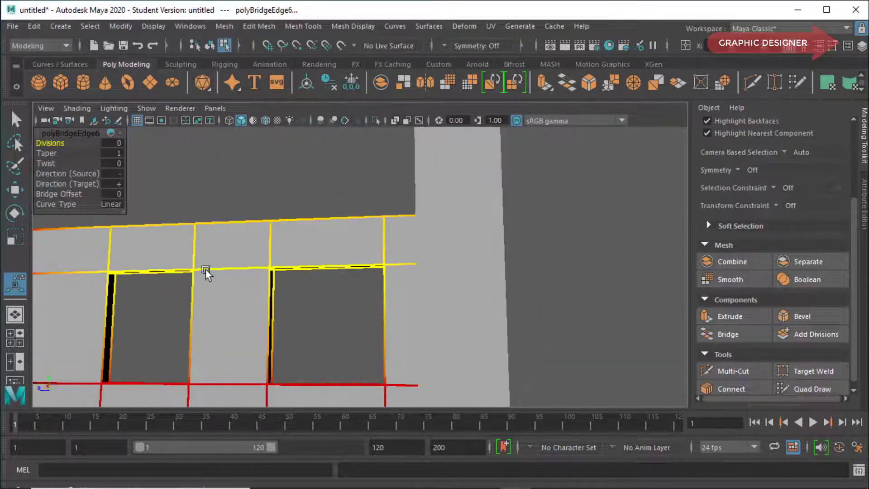
left_click(115, 313)
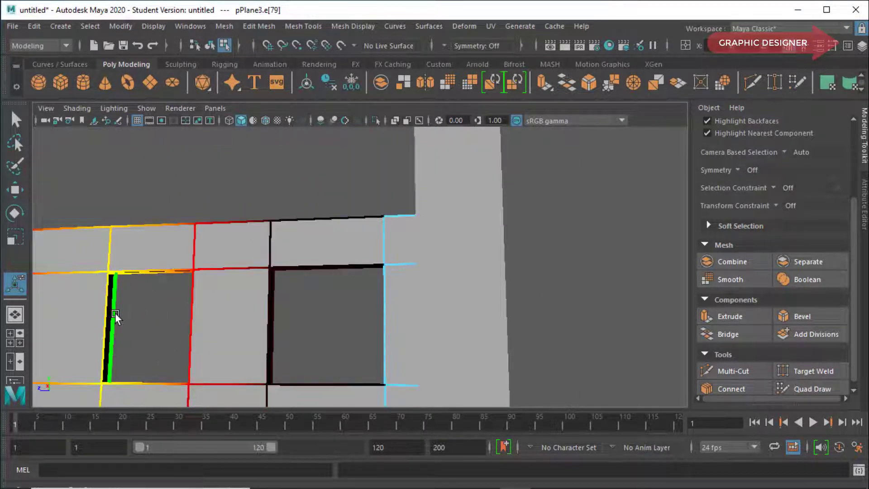
left_click(262, 26)
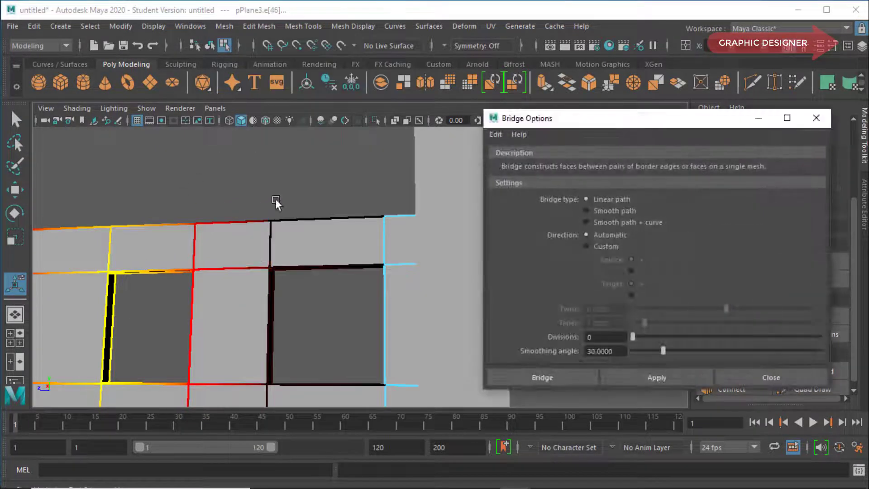
left_click(818, 117)
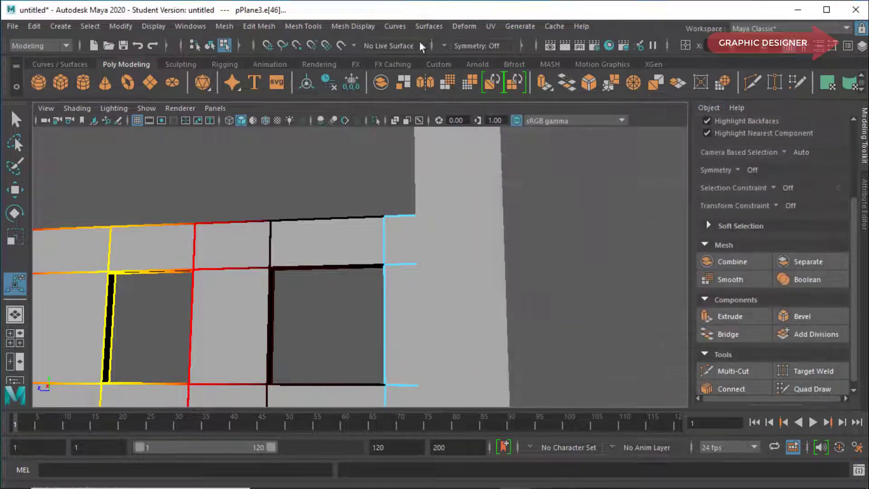
left_click(295, 26)
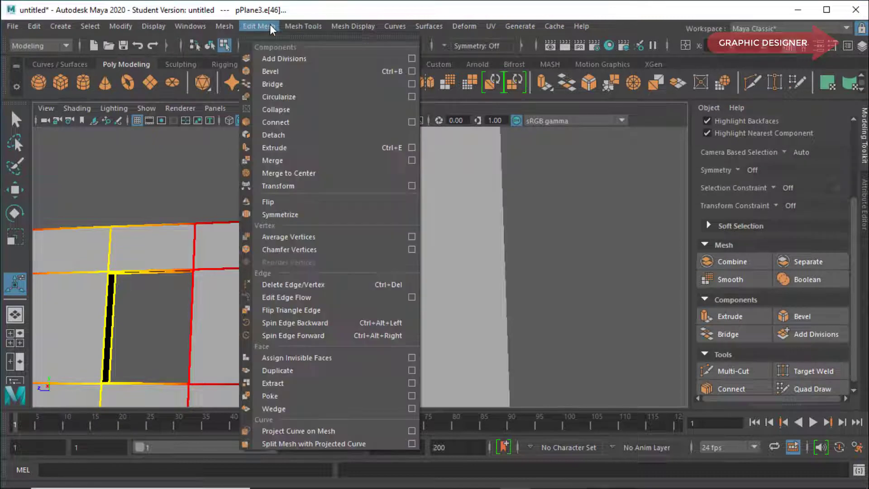
left_click(272, 84)
Step: Bridge the gap beside the right window and orbit to view the framed openings
left_click(275, 326)
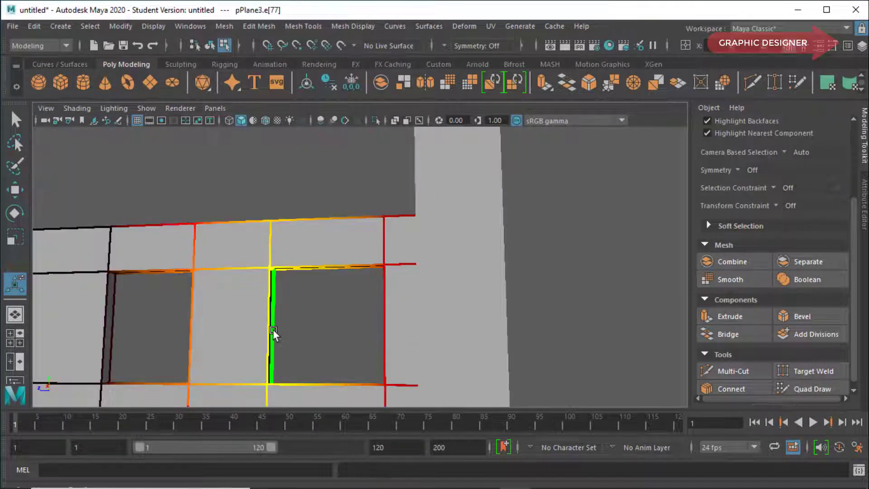
double_click(270, 331)
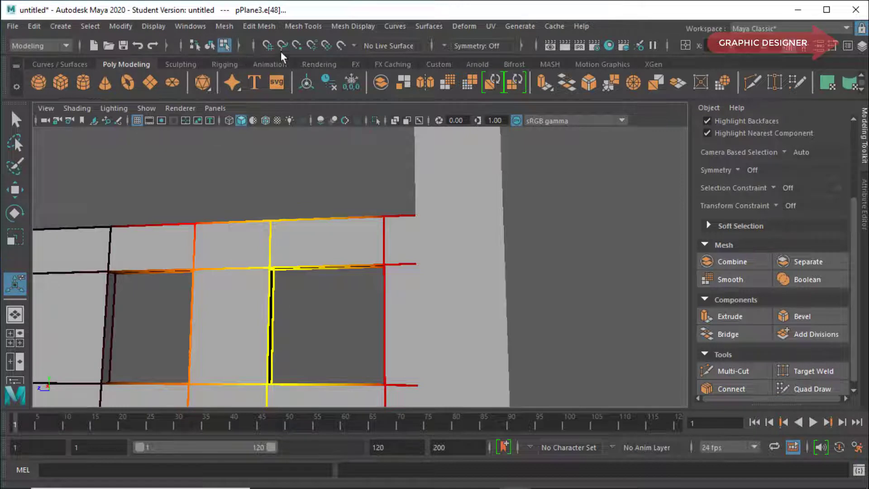
left_click(257, 26)
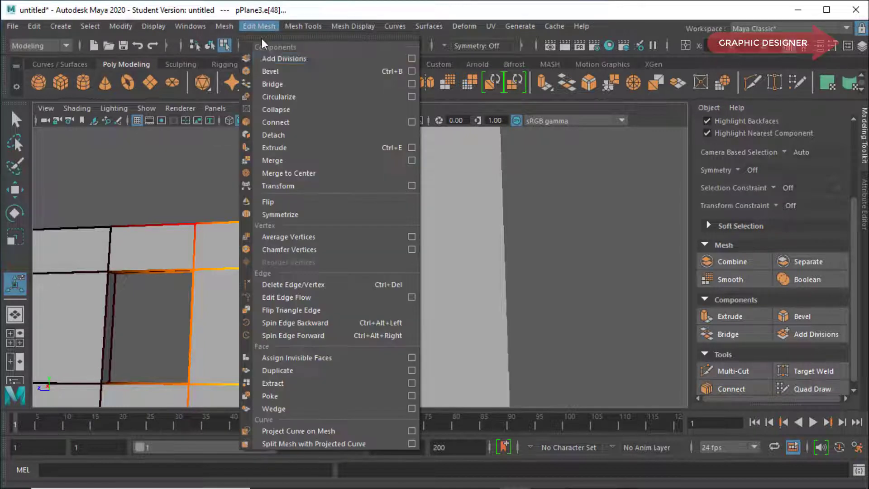
left_click(272, 85)
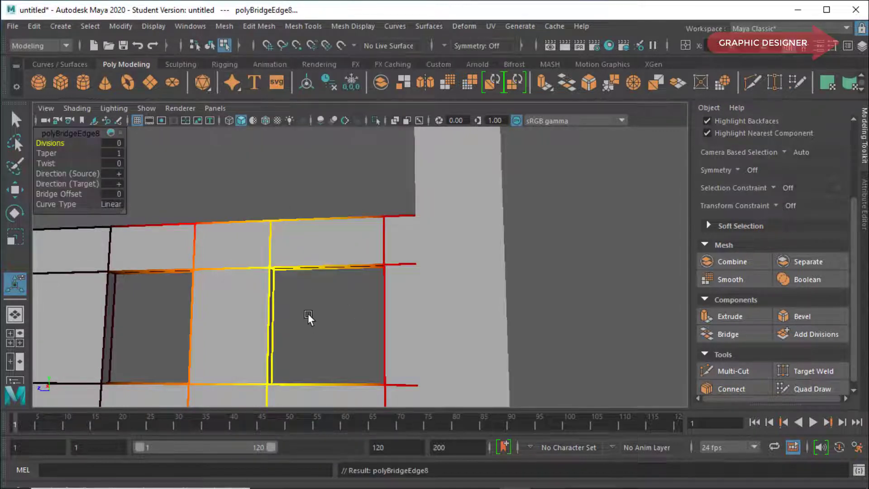
mouse_move(313, 319)
left_mouse_down("alt")
mouse_move(351, 349)
mouse_move(518, 361)
mouse_move(612, 358)
mouse_move(654, 335)
mouse_move(491, 324)
mouse_move(392, 345)
mouse_move(375, 337)
left_mouse_up("alt")
Step: Put the wall in Vertex mode and marquee-select the vertex column on the left window's left side
scroll(376, 338, "down", 3)
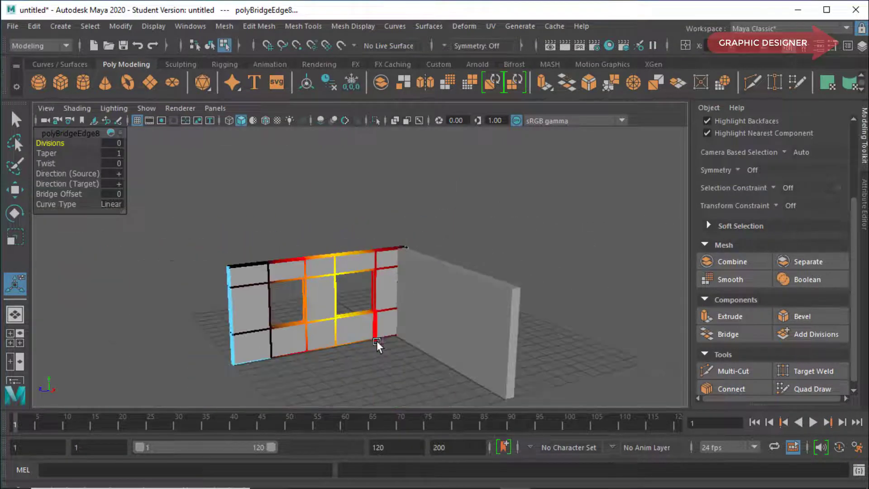
scroll(380, 341, "up", 1)
scroll(387, 344, "down", 1)
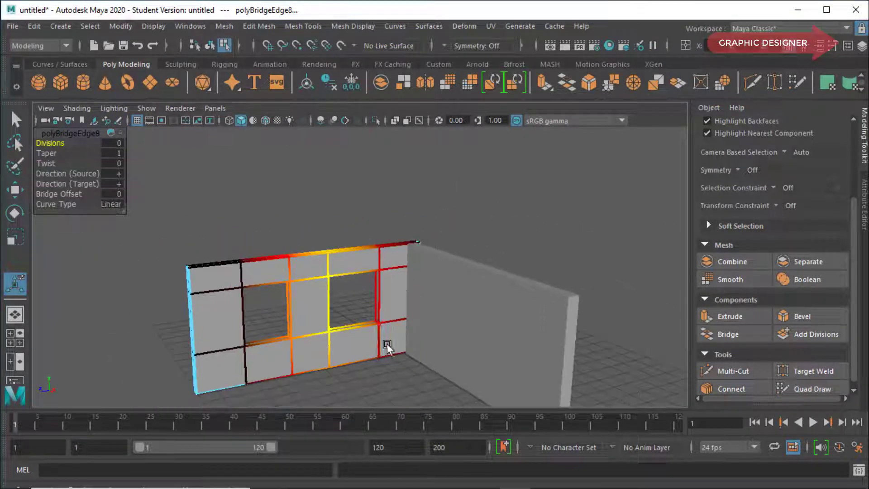
left_click(754, 372)
right_click(235, 268)
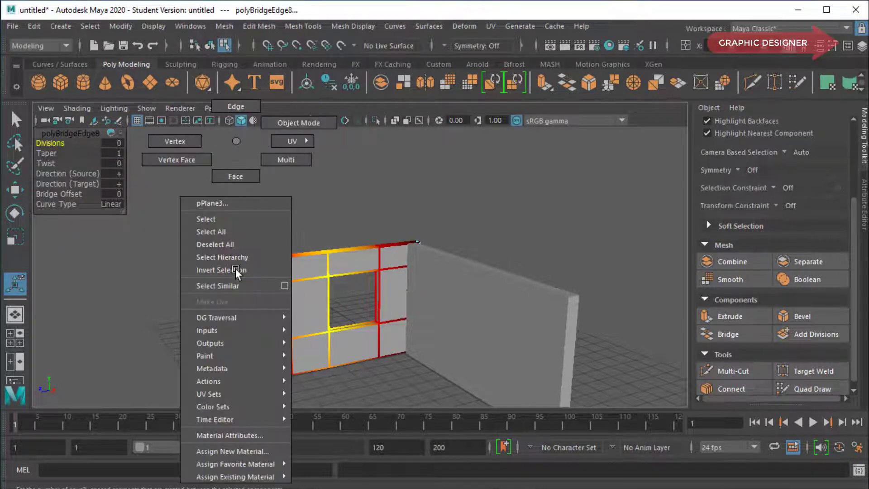
right_click_drag(236, 268, 181, 143)
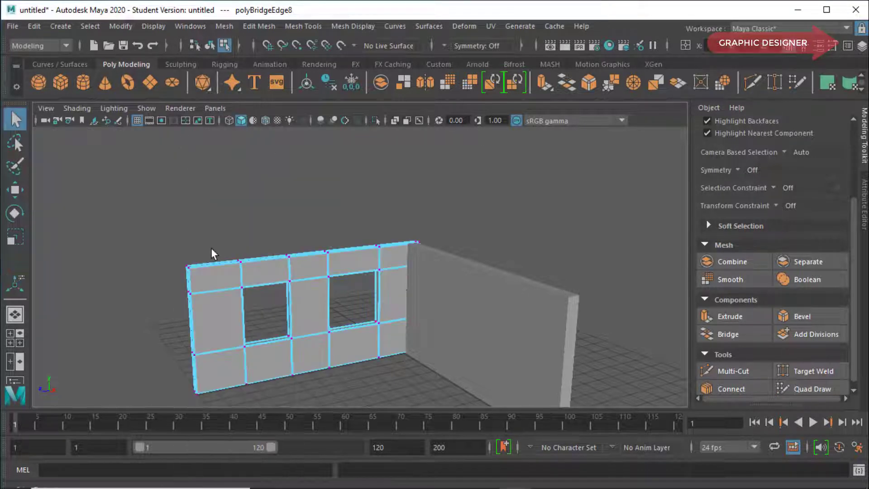
mouse_move(218, 243)
left_mouse_down()
mouse_move(252, 412)
mouse_move(250, 385)
left_mouse_up()
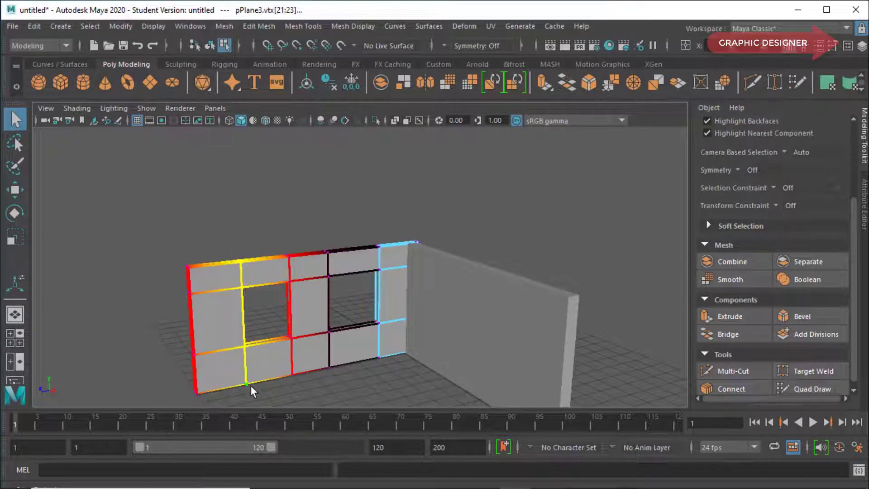
Step: Move the vertex column left along X to widen the left window, then return to object mode
left_click(15, 189)
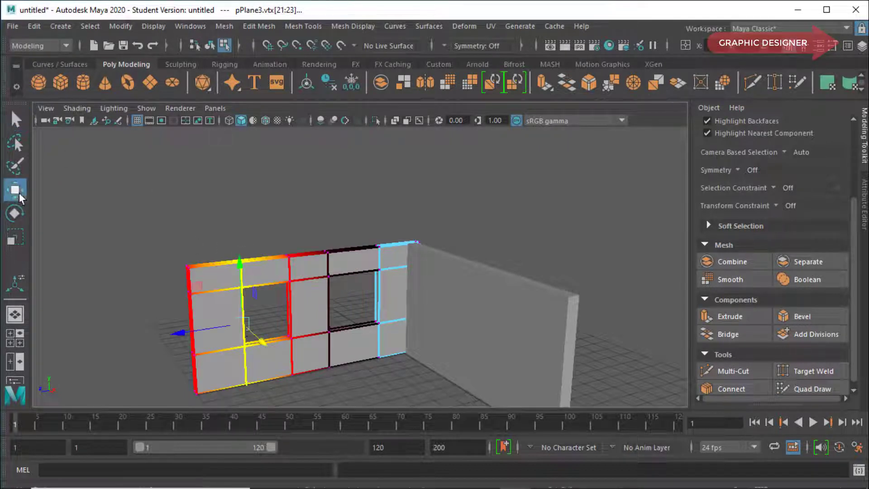
left_click_drag(221, 327, 211, 330)
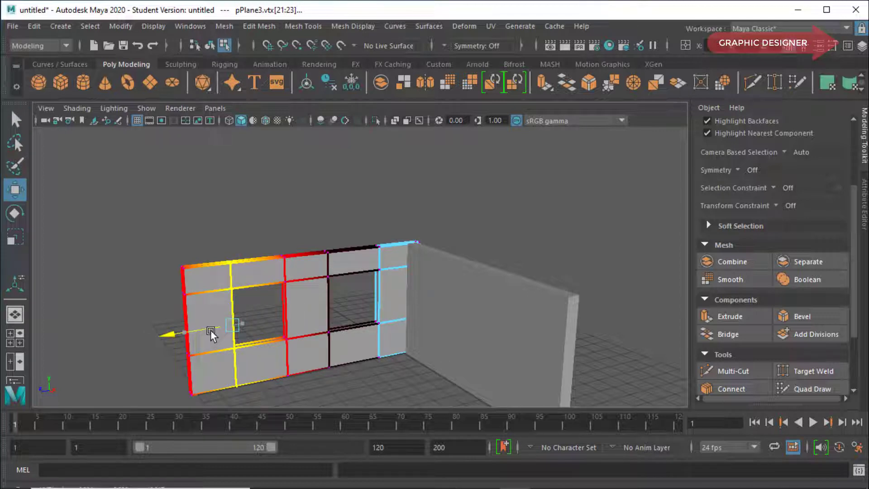
key("F8")
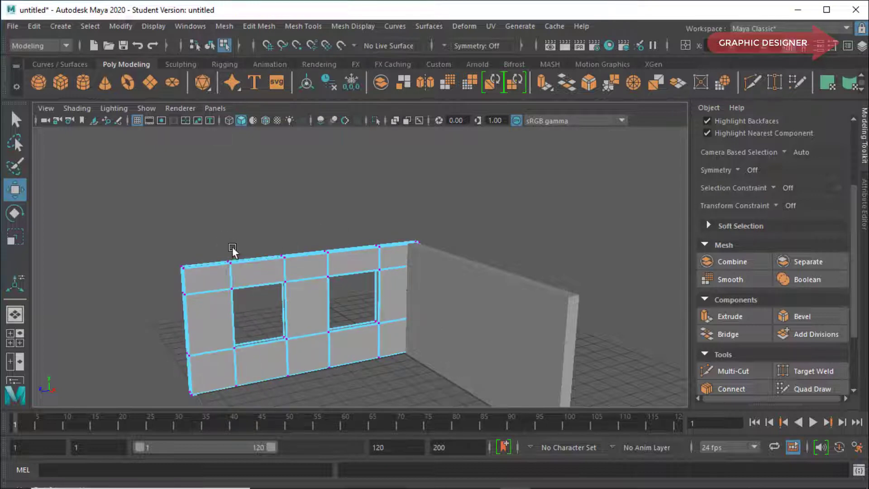
scroll(373, 336, "down", 1)
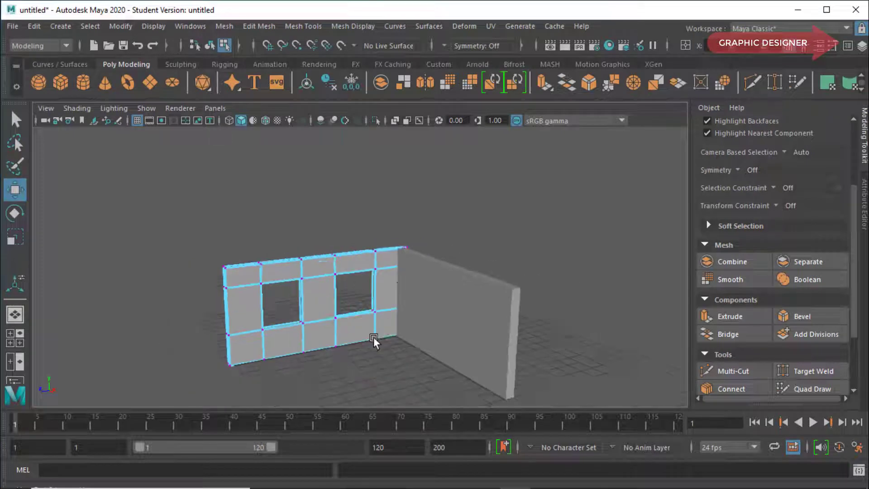
scroll(394, 358, "down", 1)
scroll(417, 379, "down", 1)
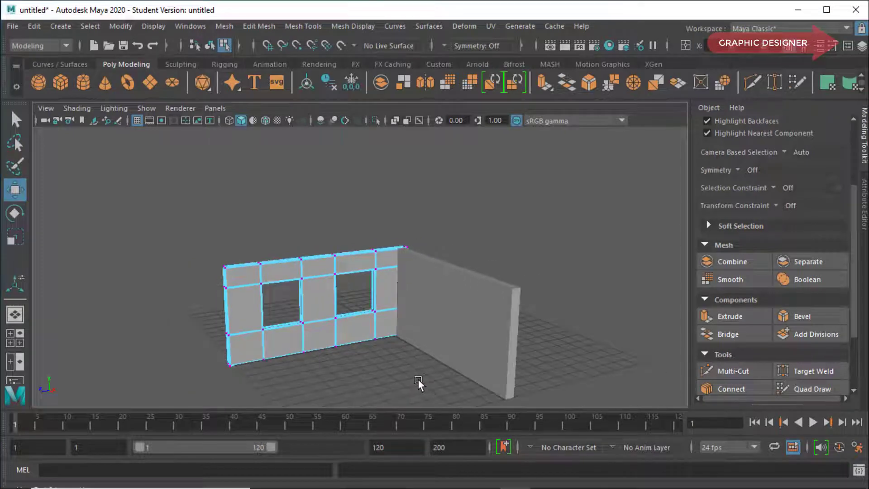